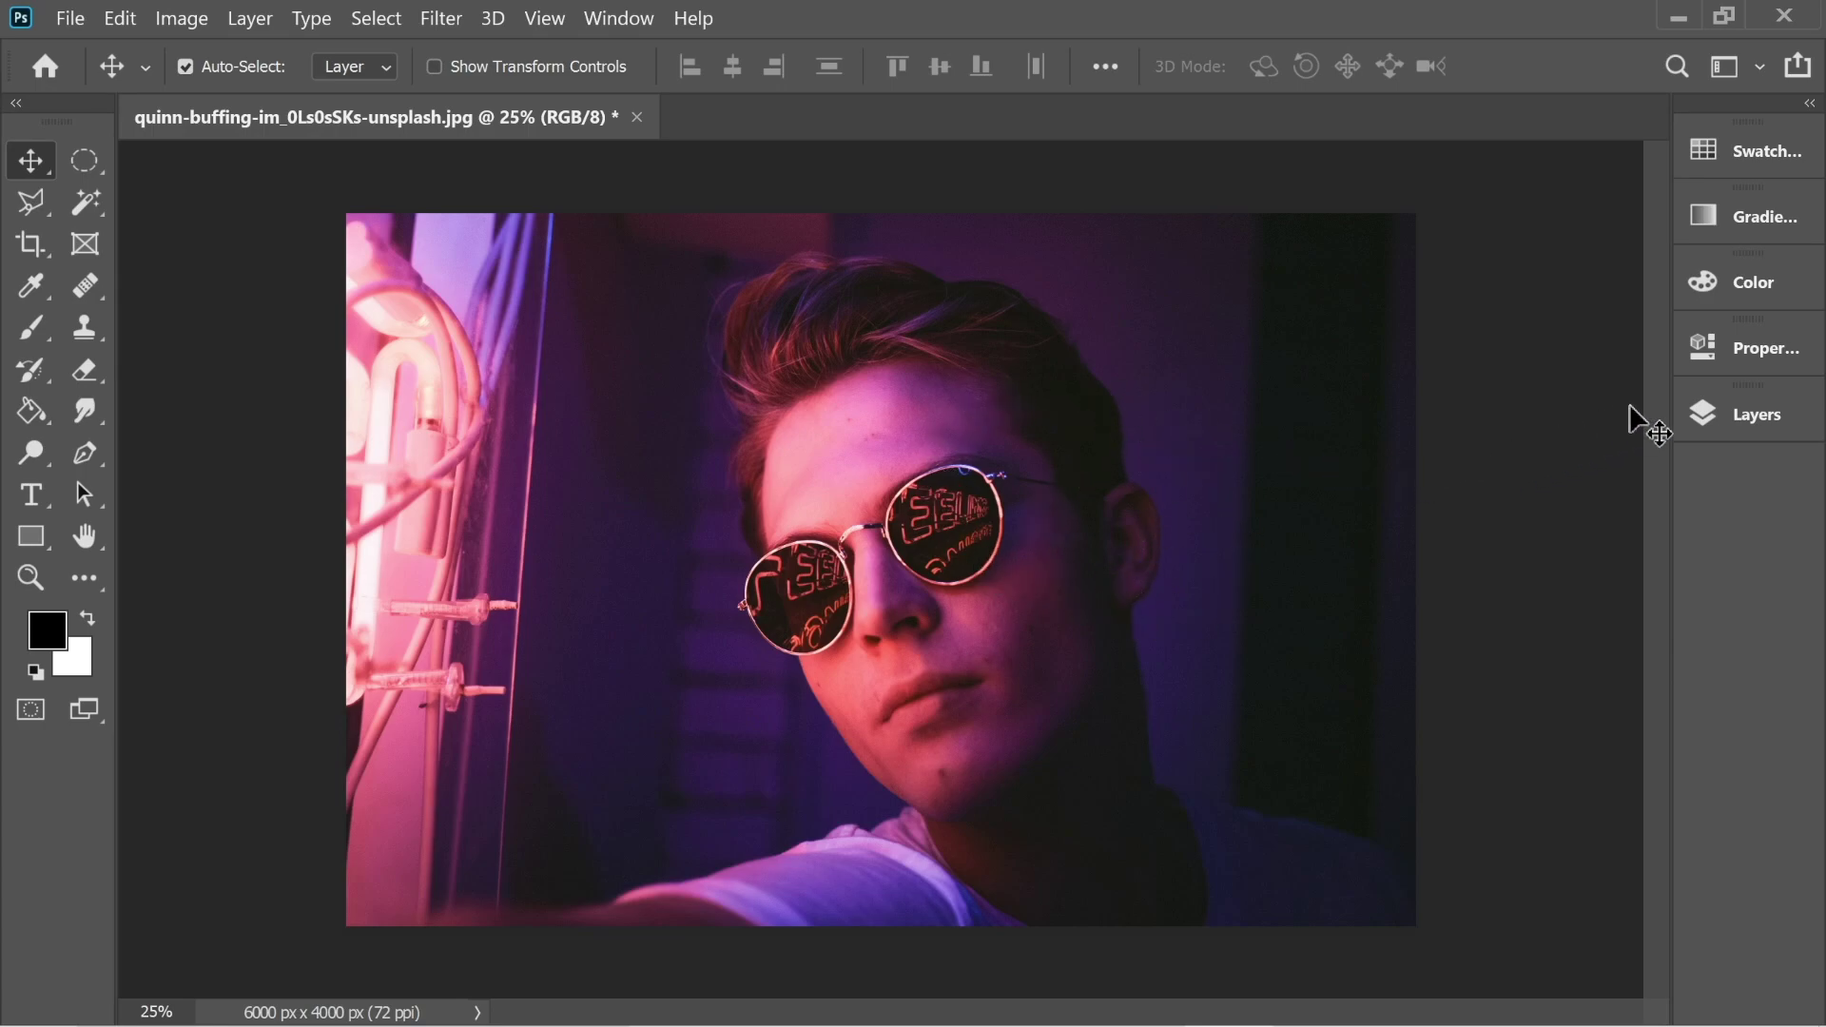
Step: Unlock the Background into a regular layer and add a black Solid Color fill layer
left_click(1757, 415)
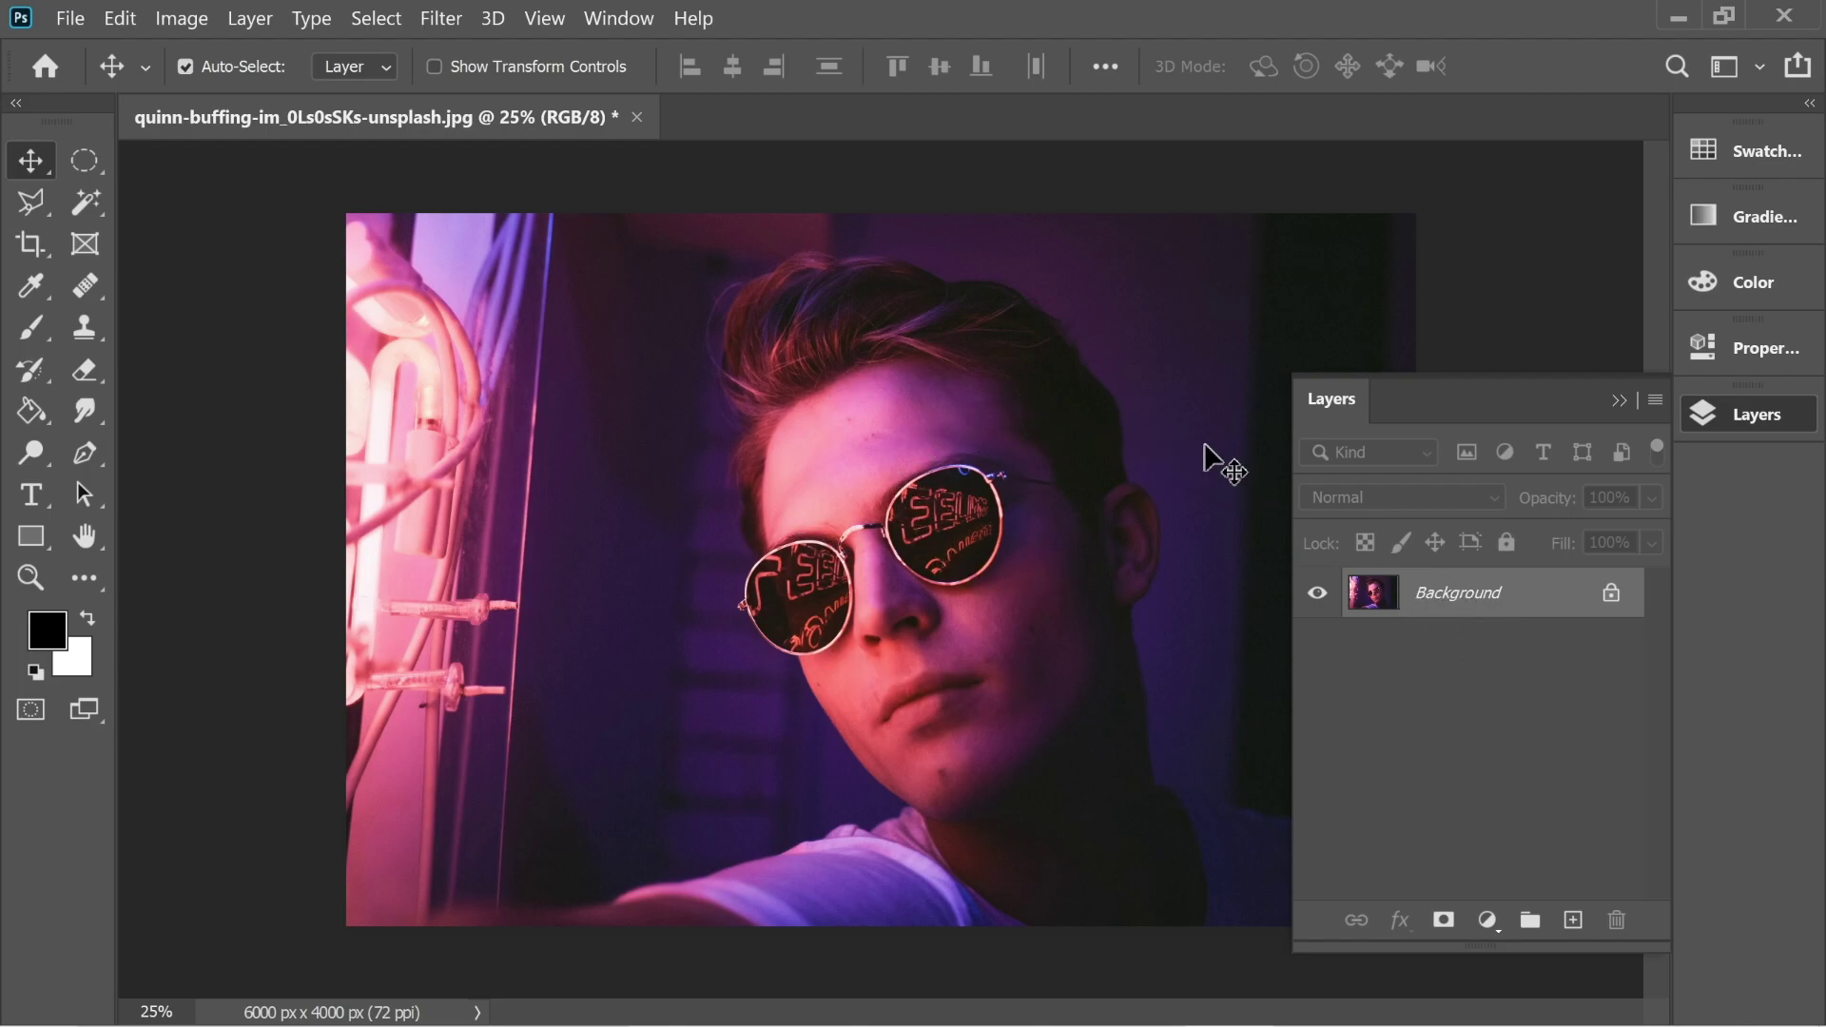
double_click(1476, 593)
left_click(1204, 268)
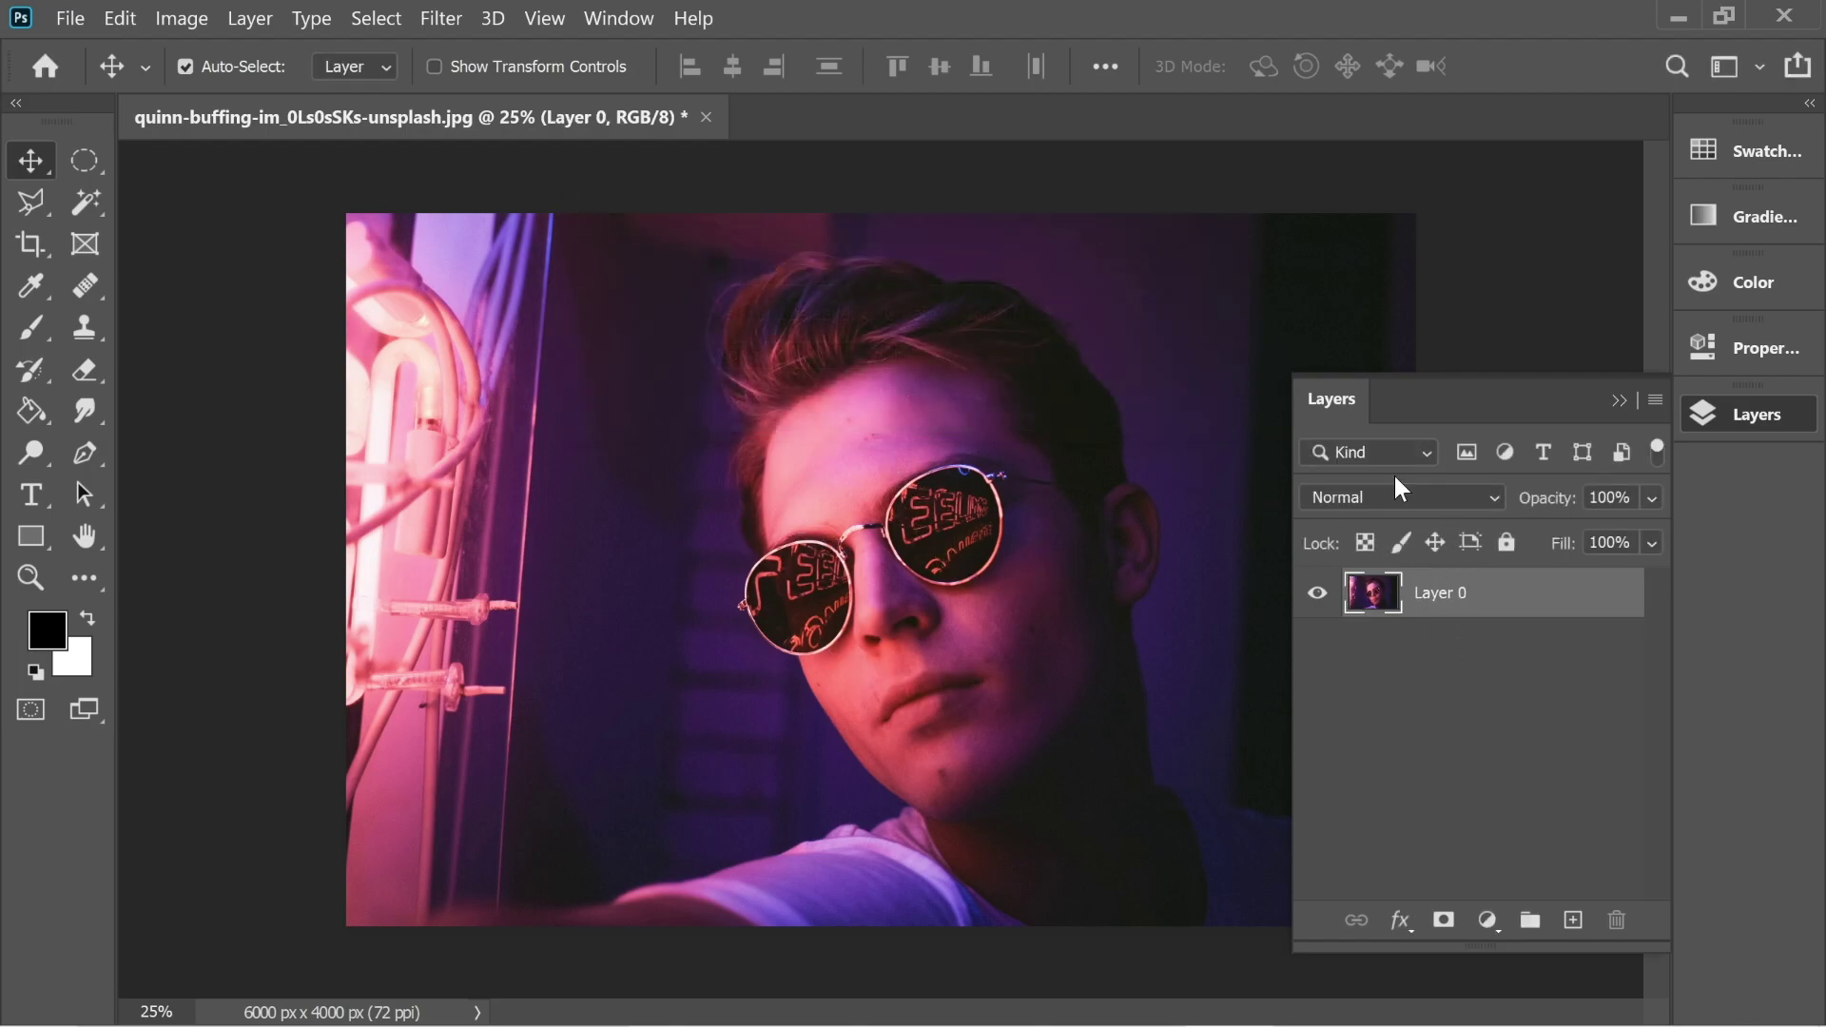
left_click(1488, 920)
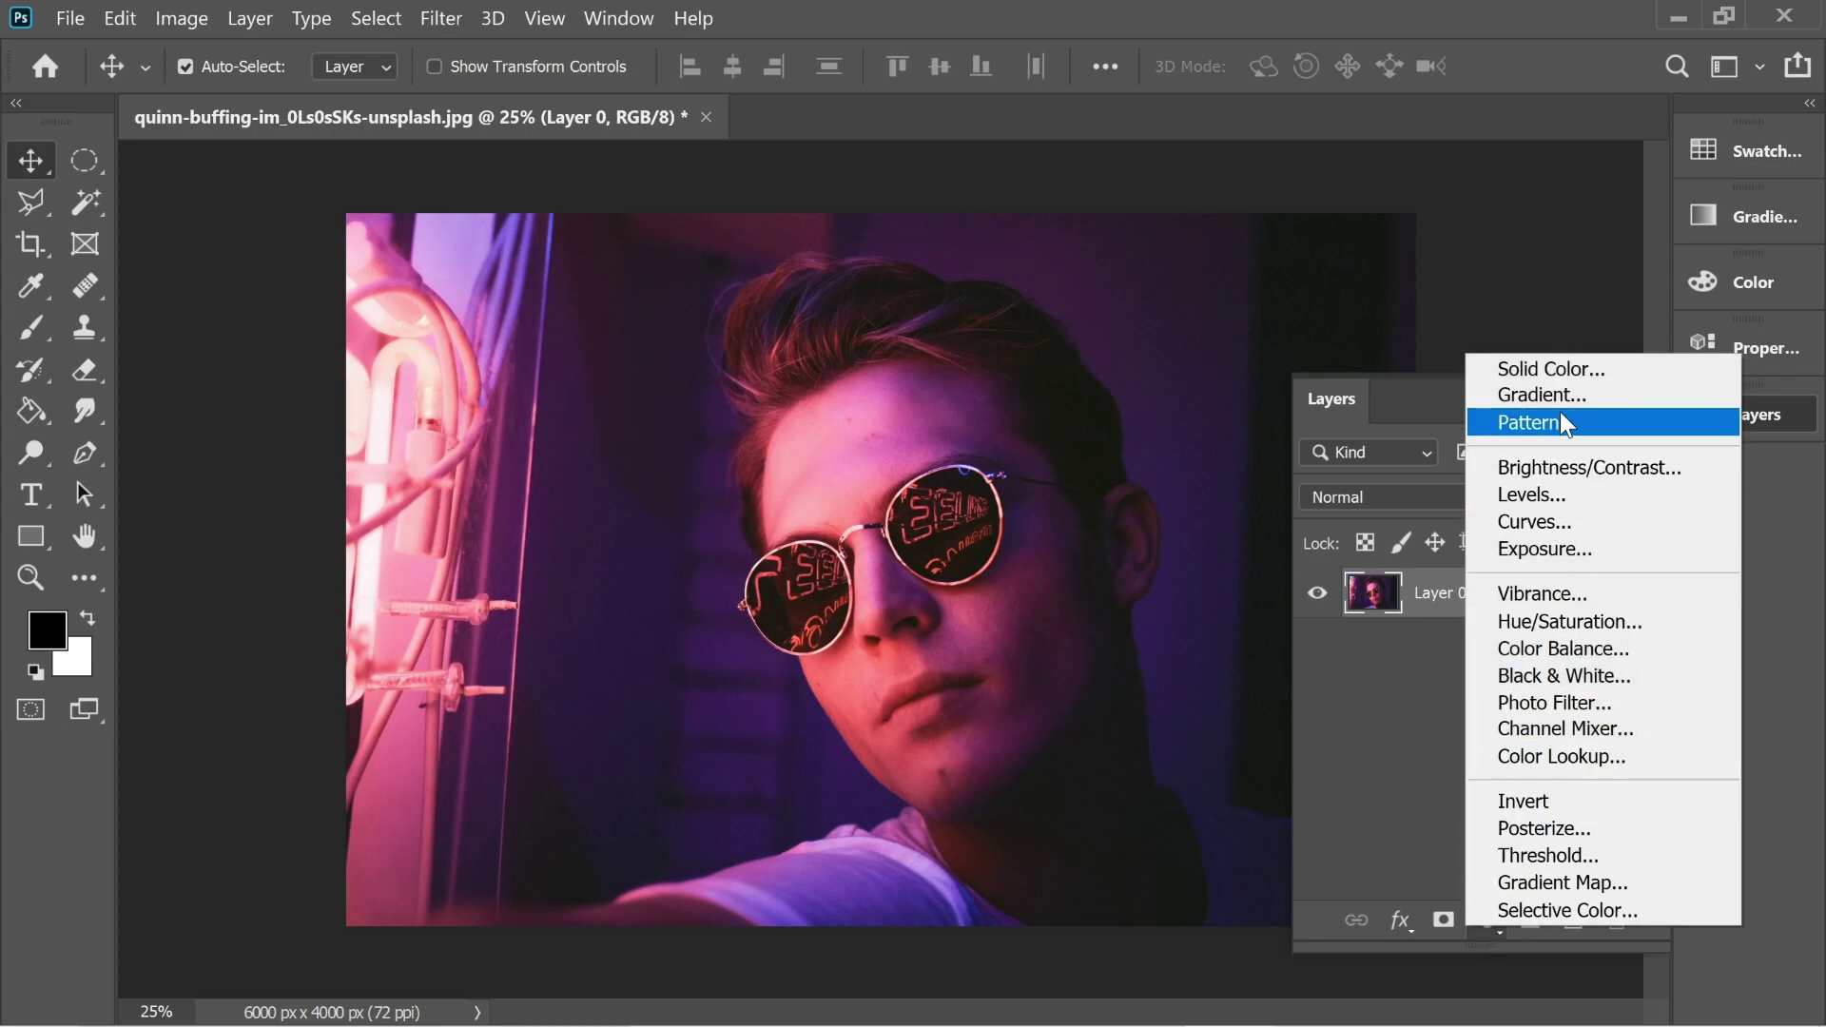
left_click(1555, 374)
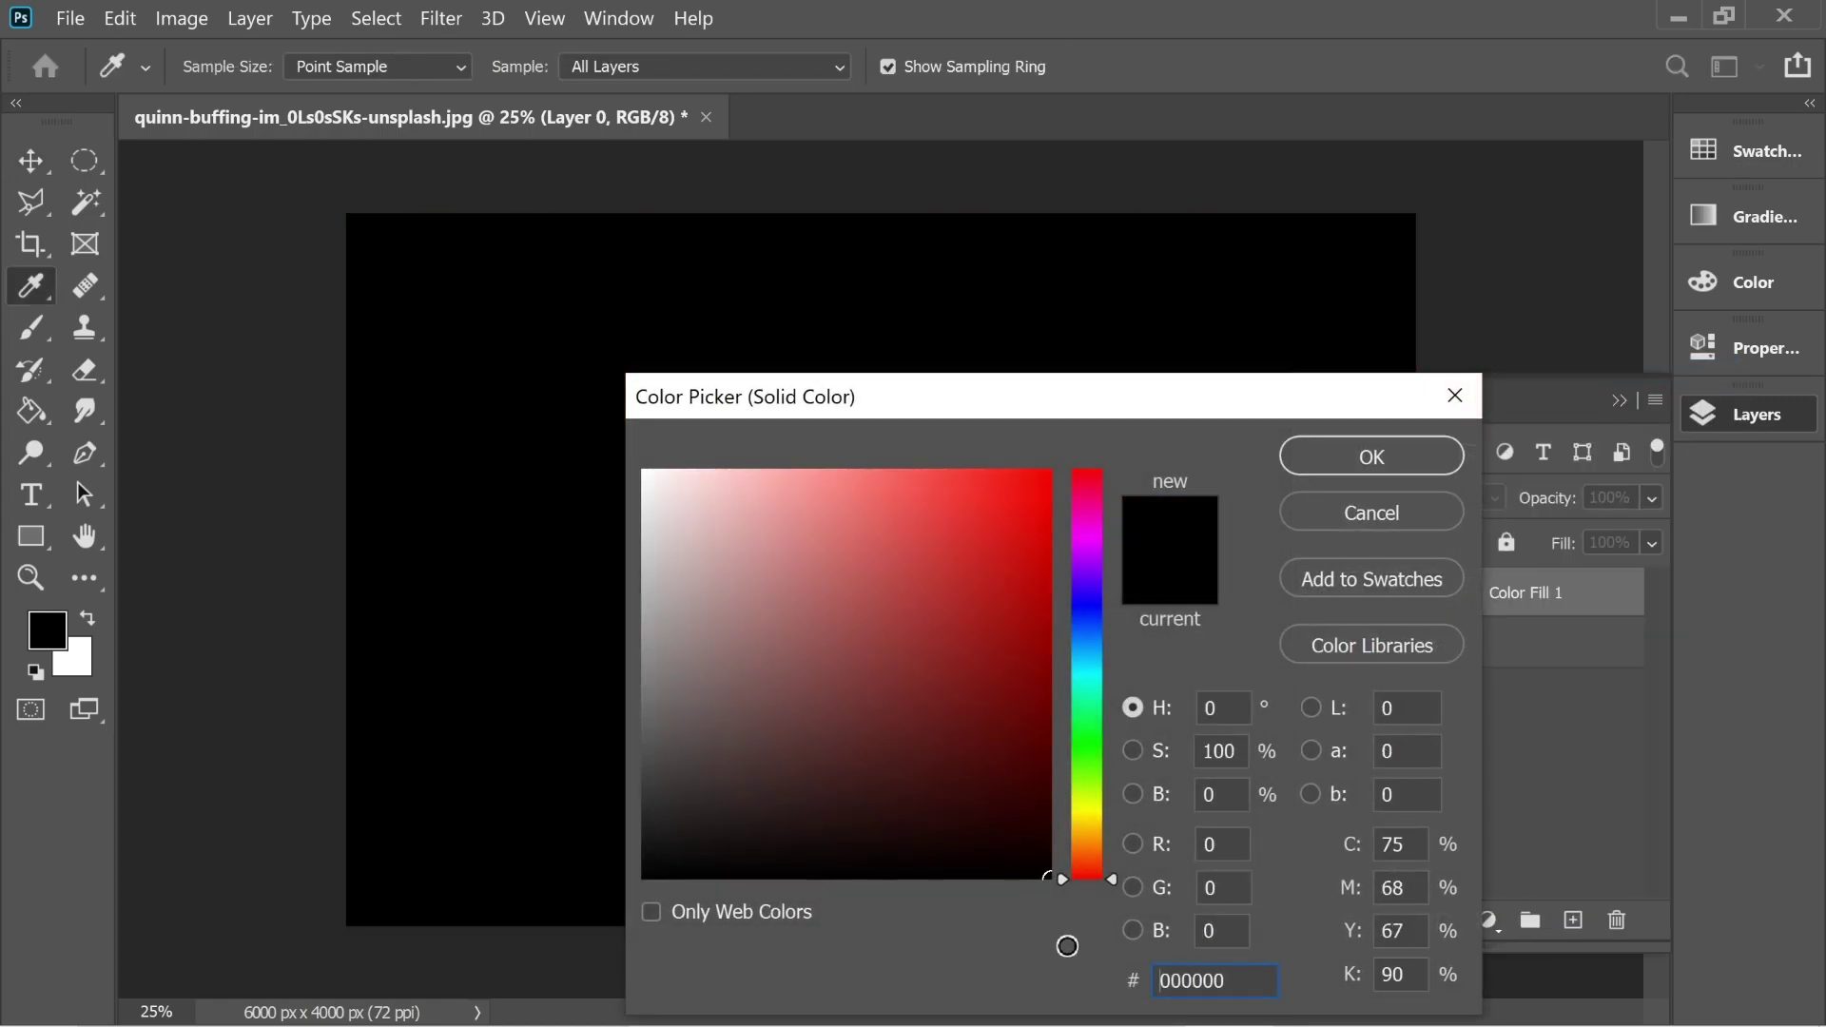
left_click(1371, 457)
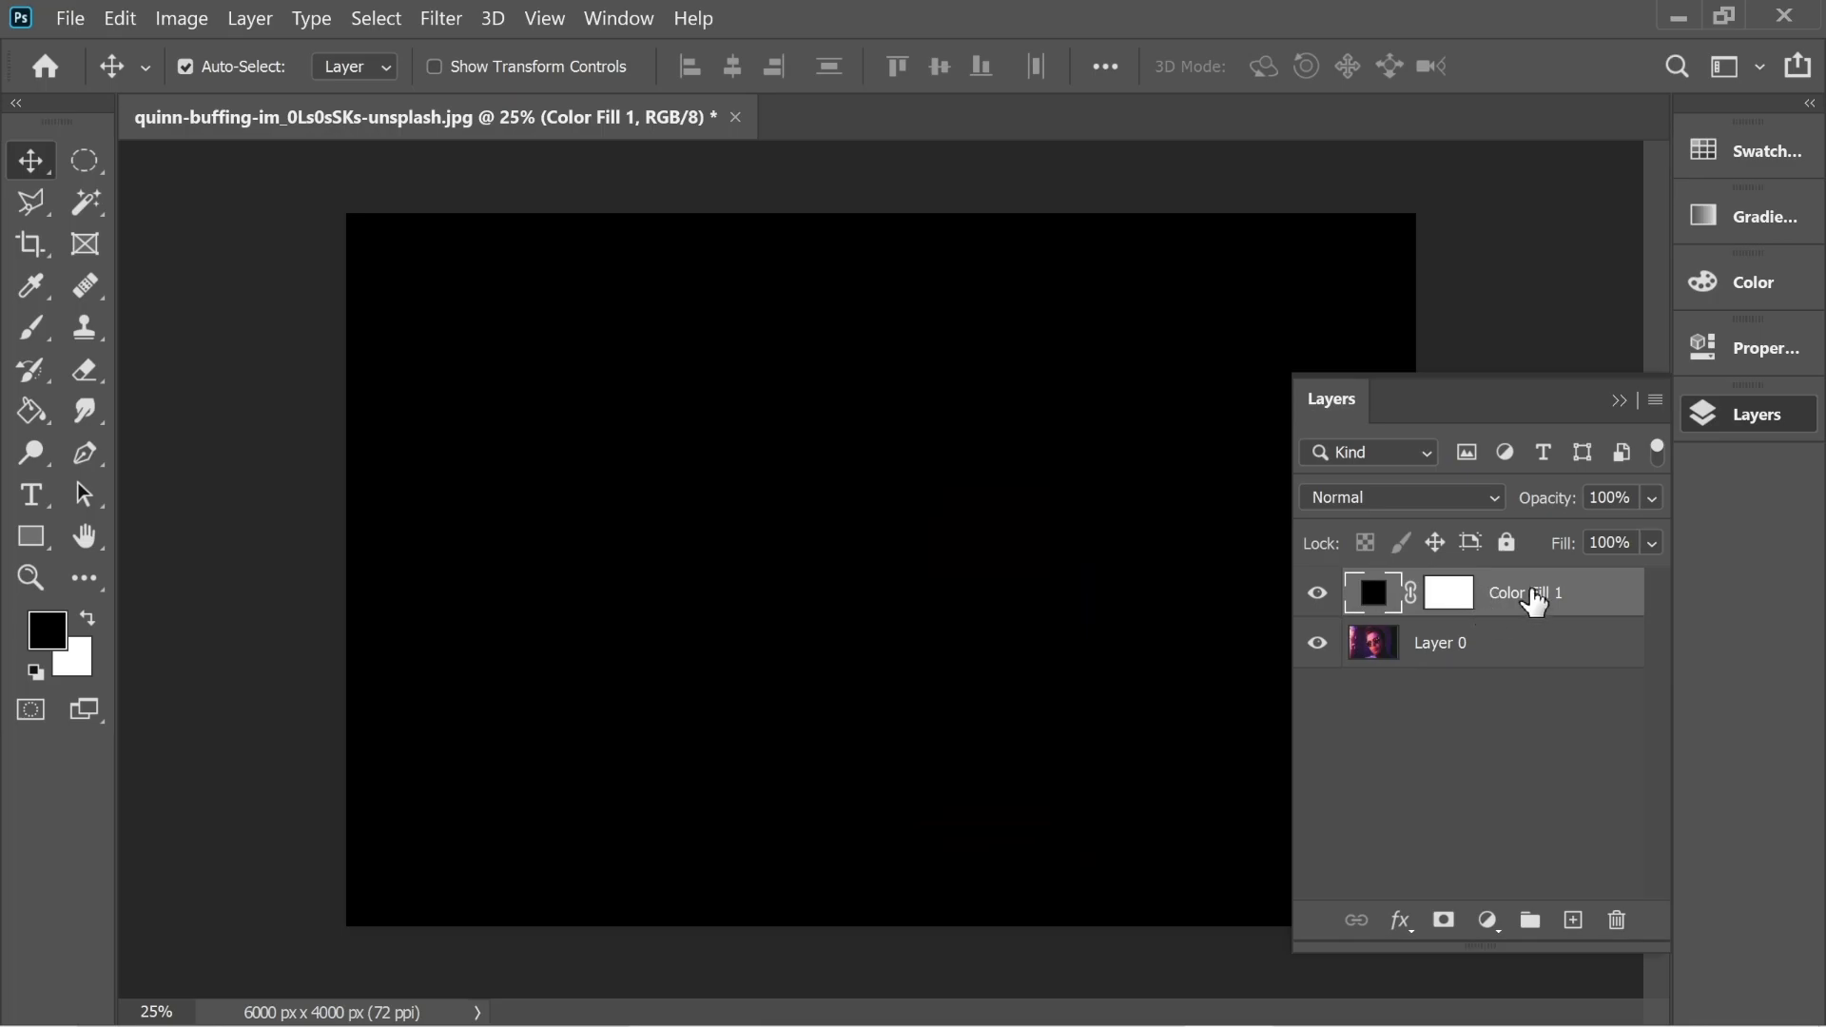
Step: Move Color Fill 1 below the photo and rename the photo layer 'Man'
left_click_drag(1529, 599, 1509, 696)
double_click(1441, 593)
type("Man")
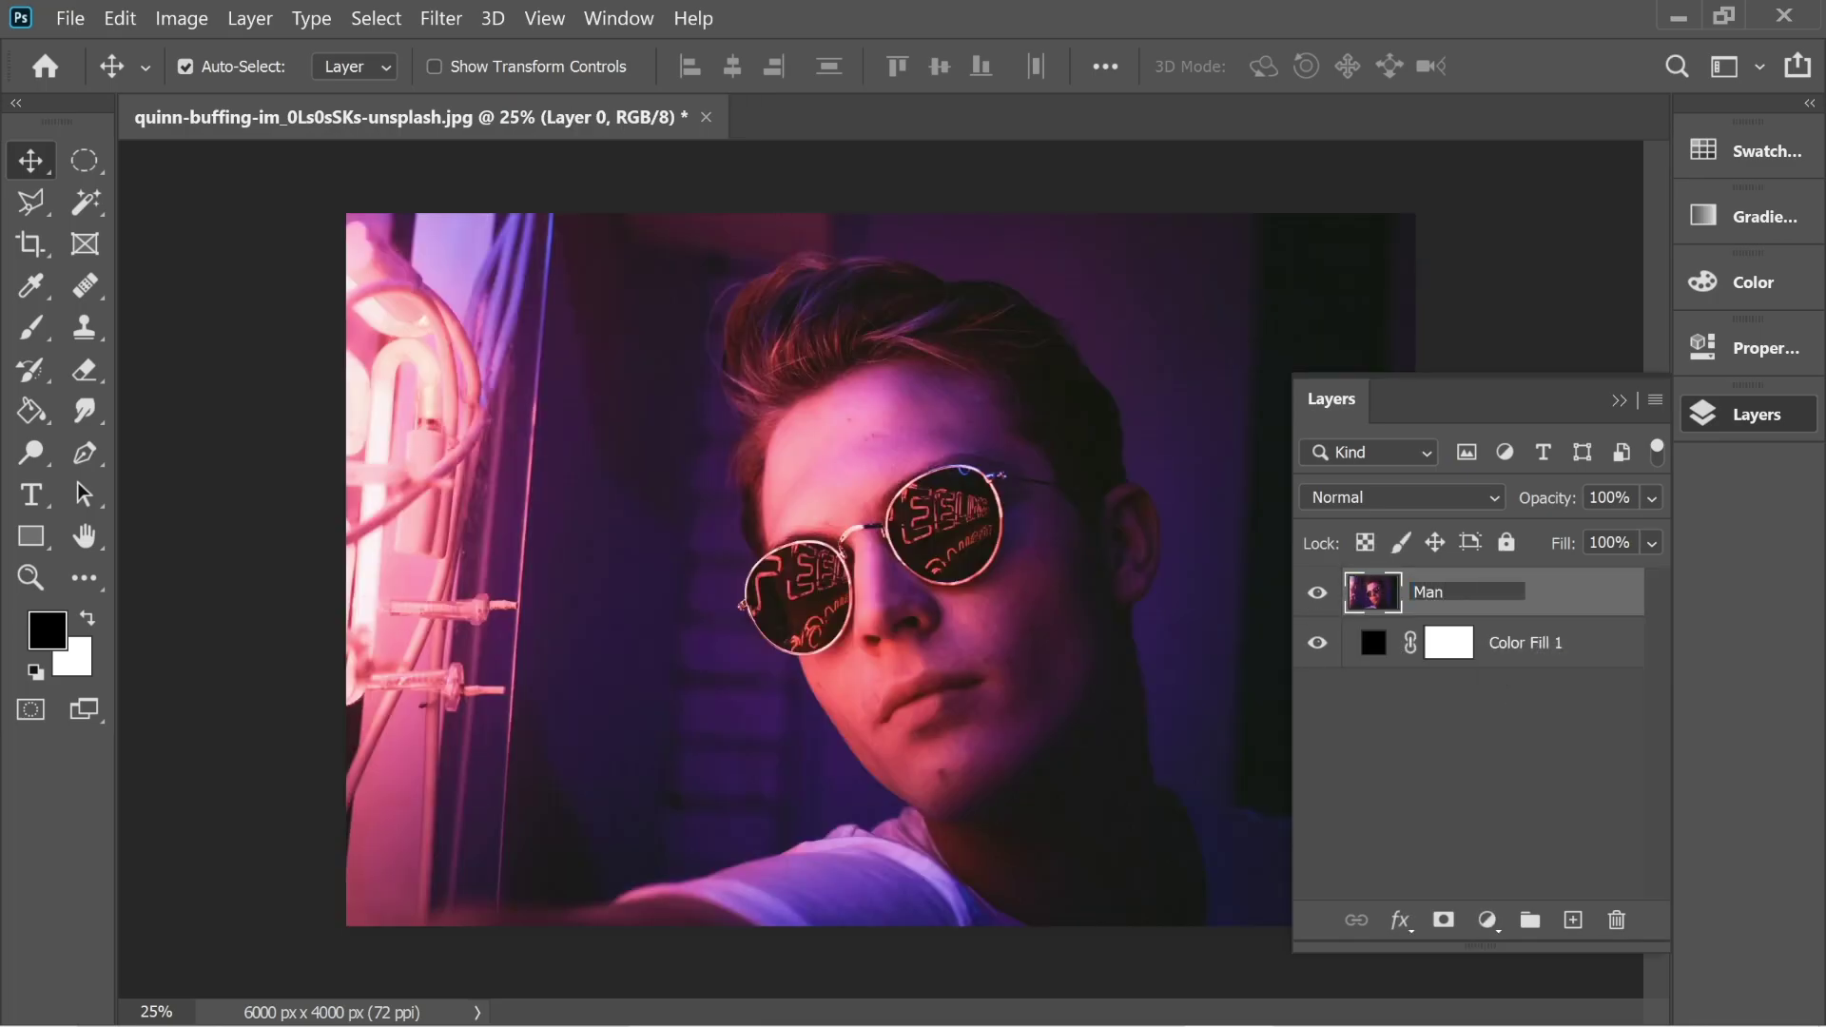
key("Return")
left_click(1468, 601)
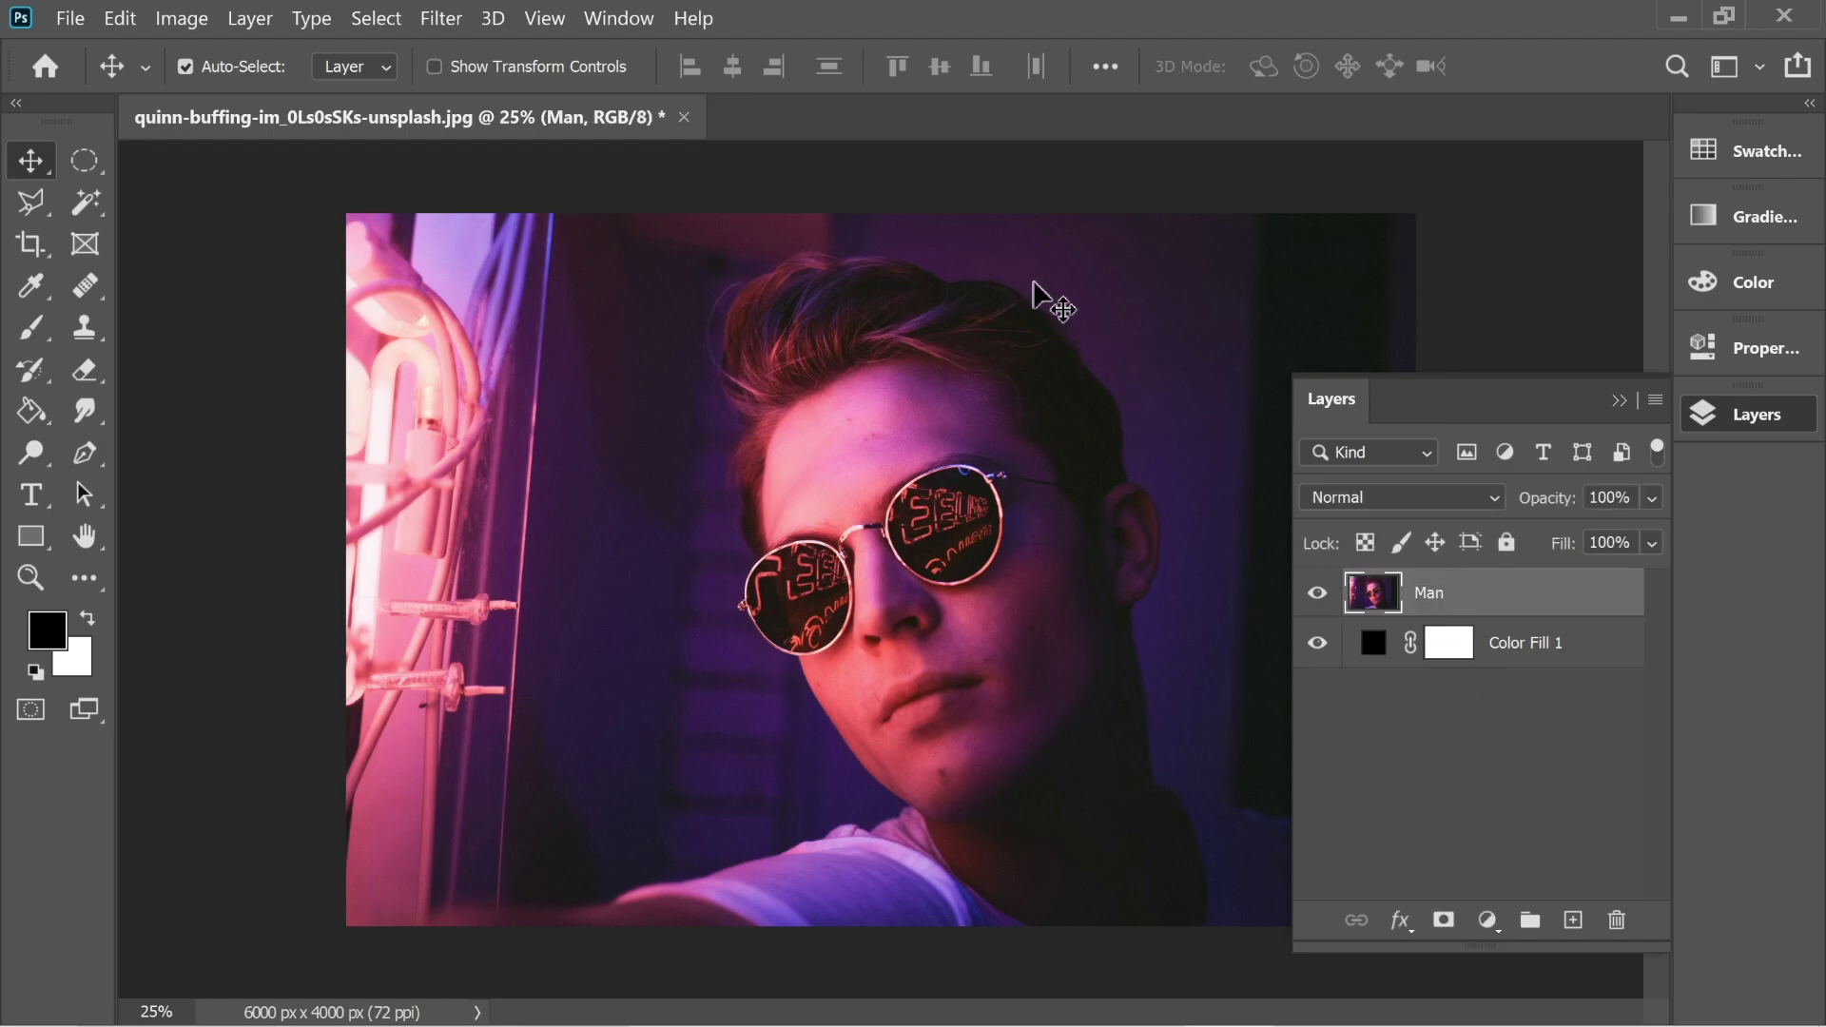
Step: Apply a Mosaic pixelate filter with 70-pixel square cells to the Man layer
left_click(458, 26)
mouse_move(472, 463)
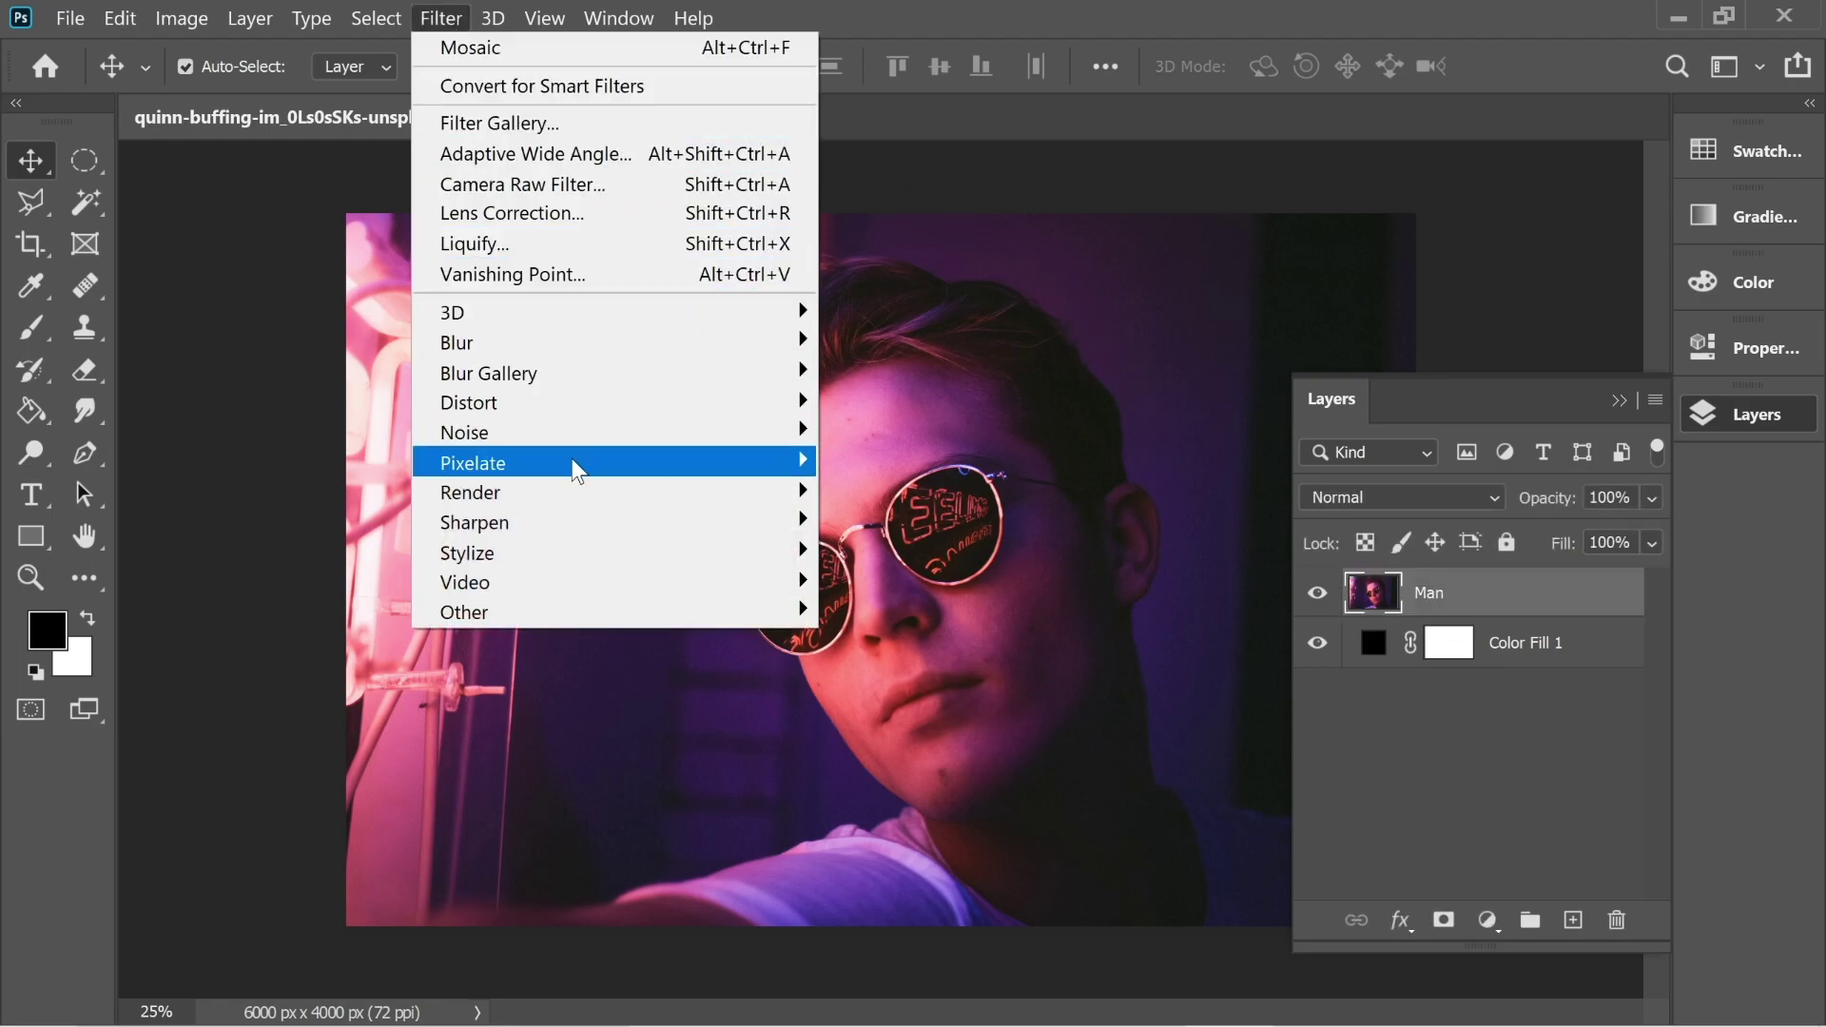
left_click(880, 613)
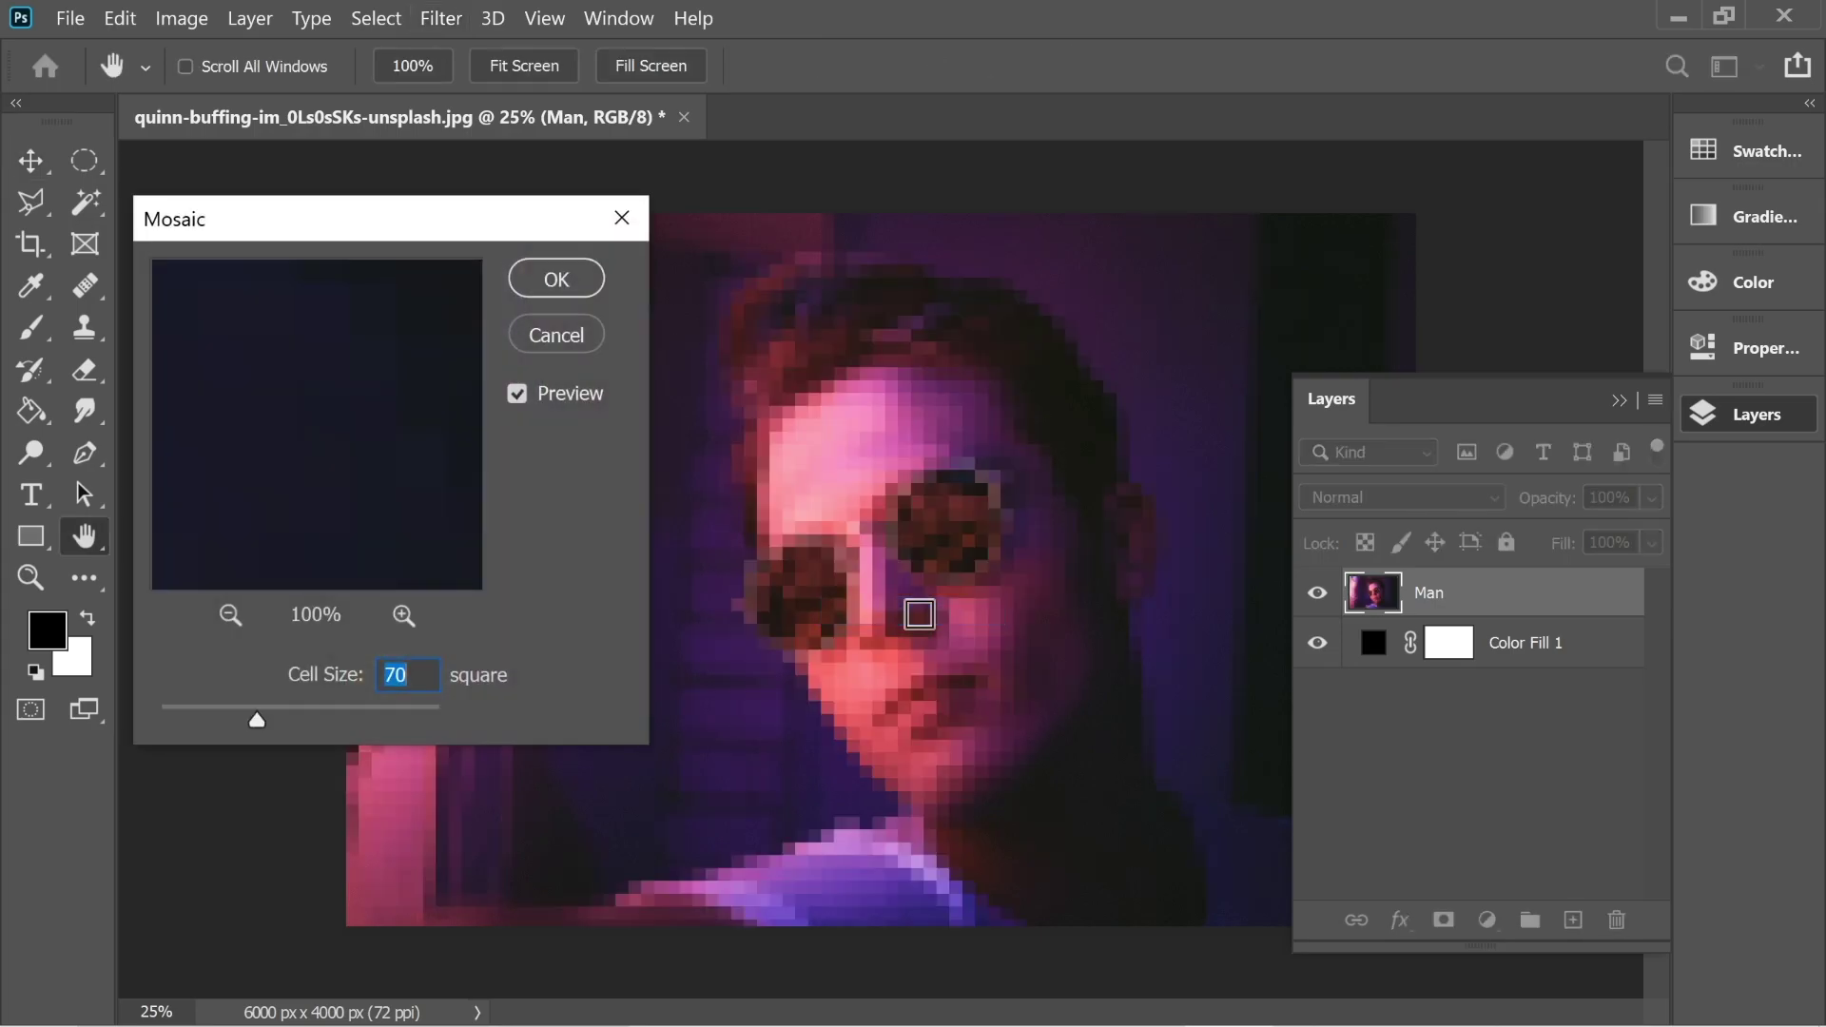
mouse_move(262, 719)
left_mouse_down()
mouse_move(359, 719)
mouse_move(264, 720)
left_mouse_up()
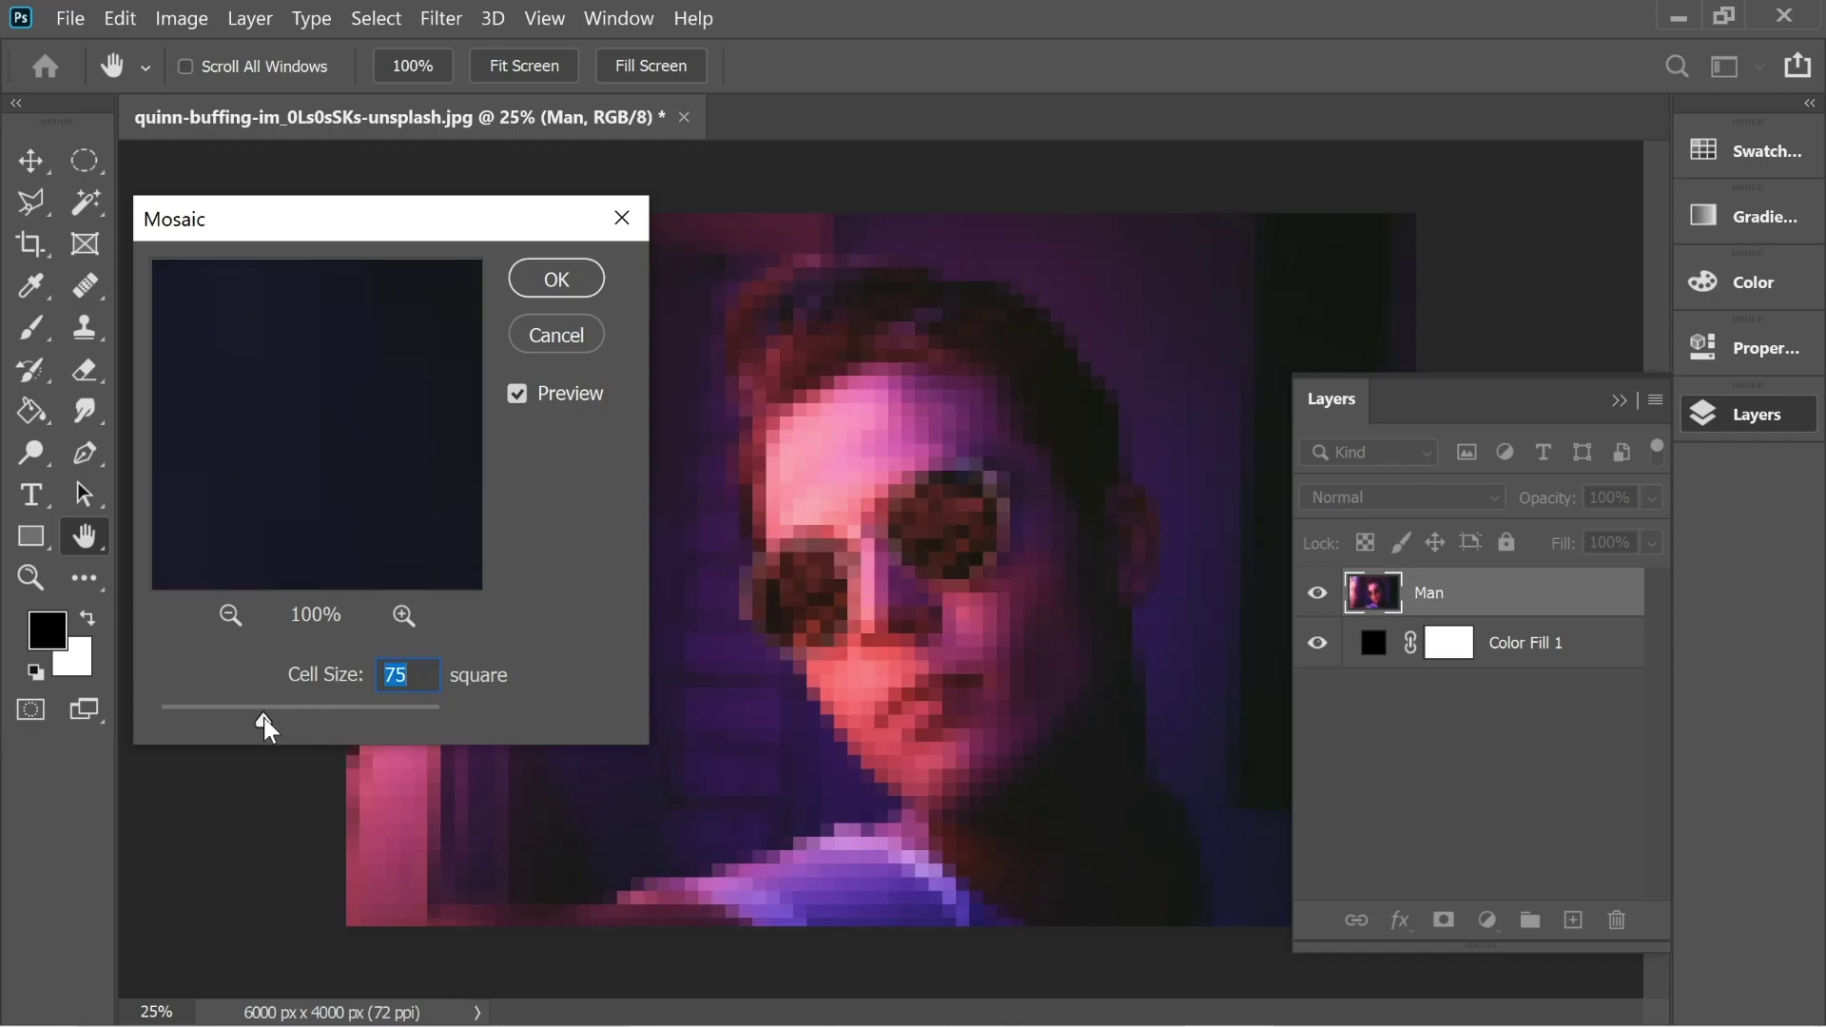
type("70")
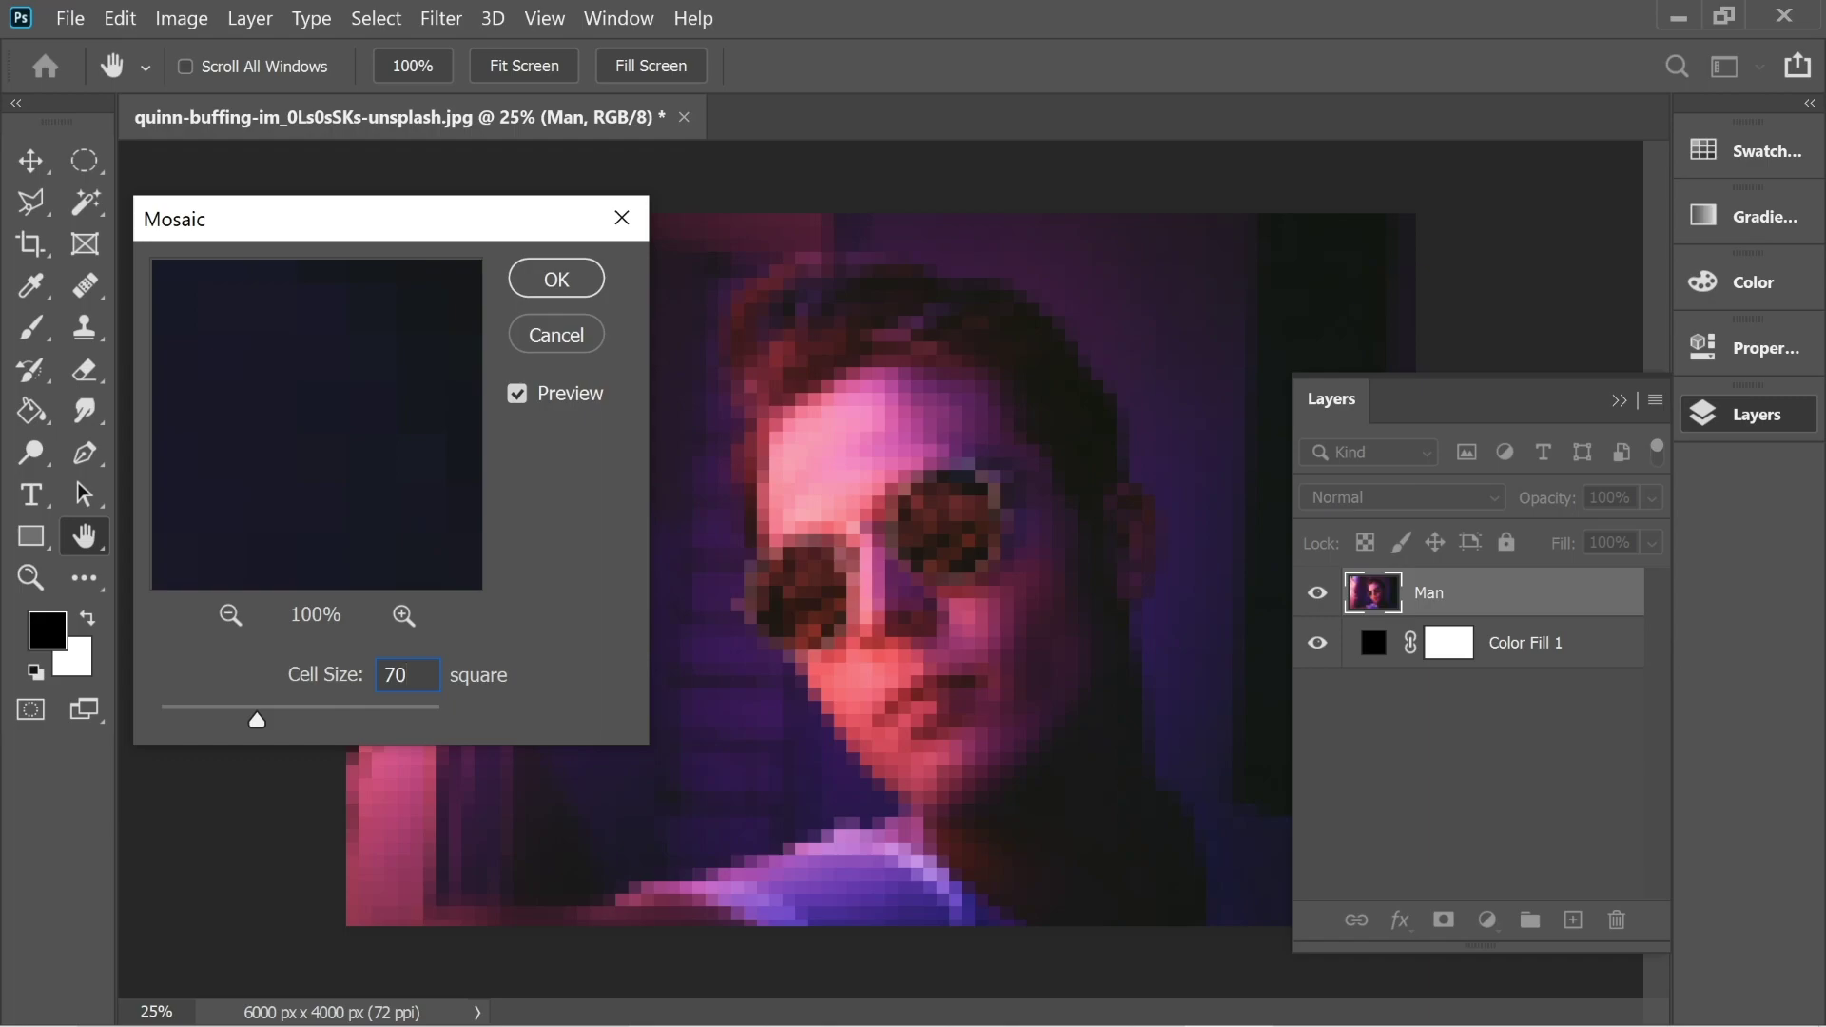
left_click(555, 279)
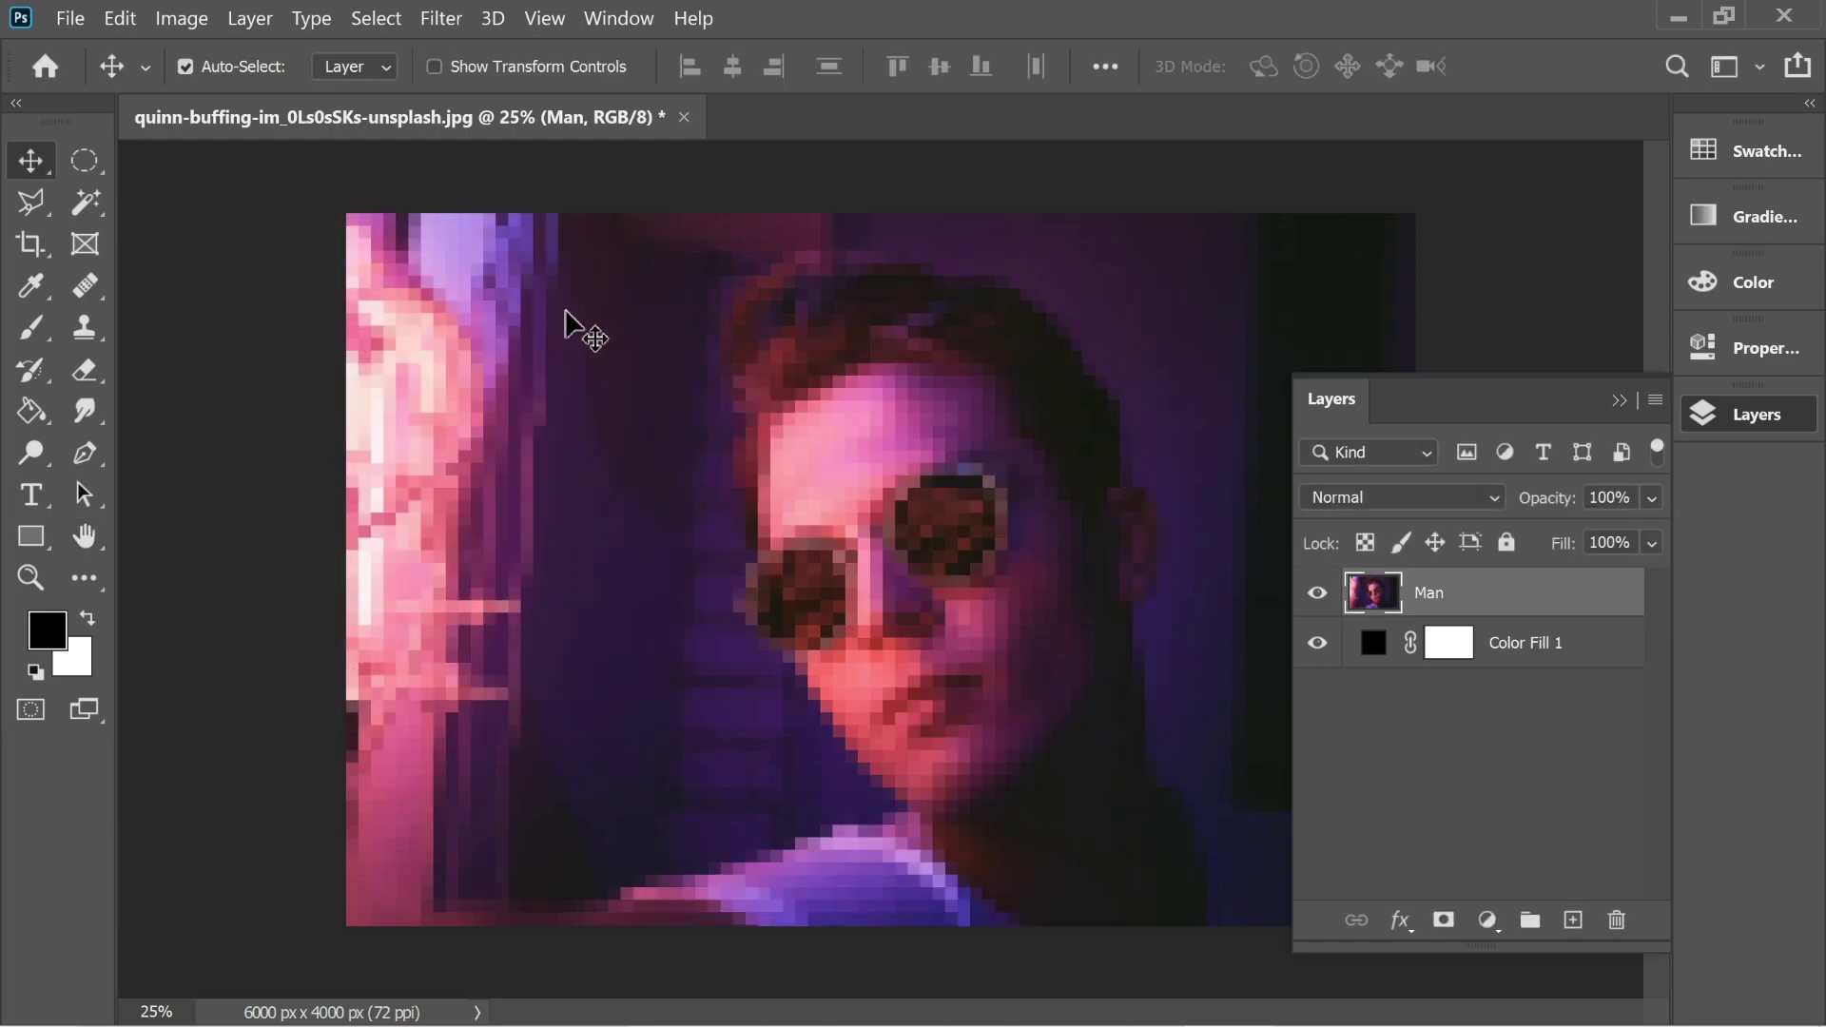
Step: Create a new 70 × 70 px white document and zoom in on the tiny canvas
left_click(70, 19)
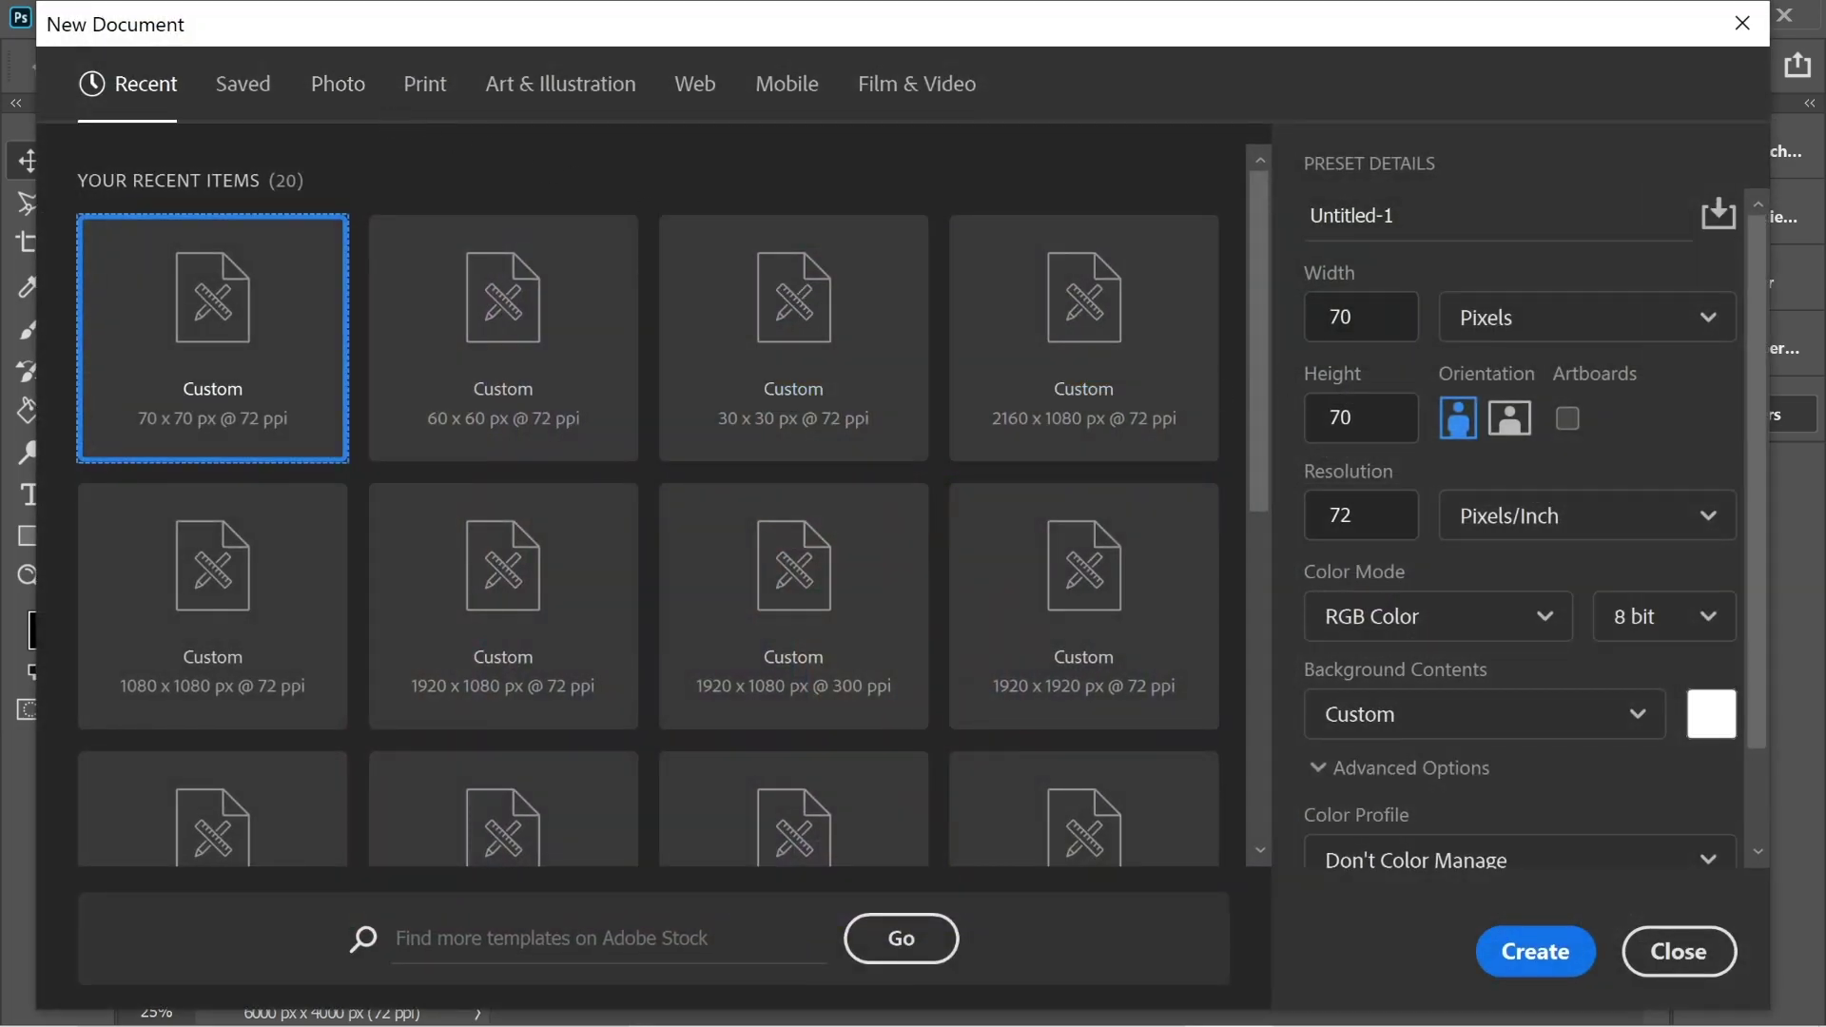
left_click(1360, 416)
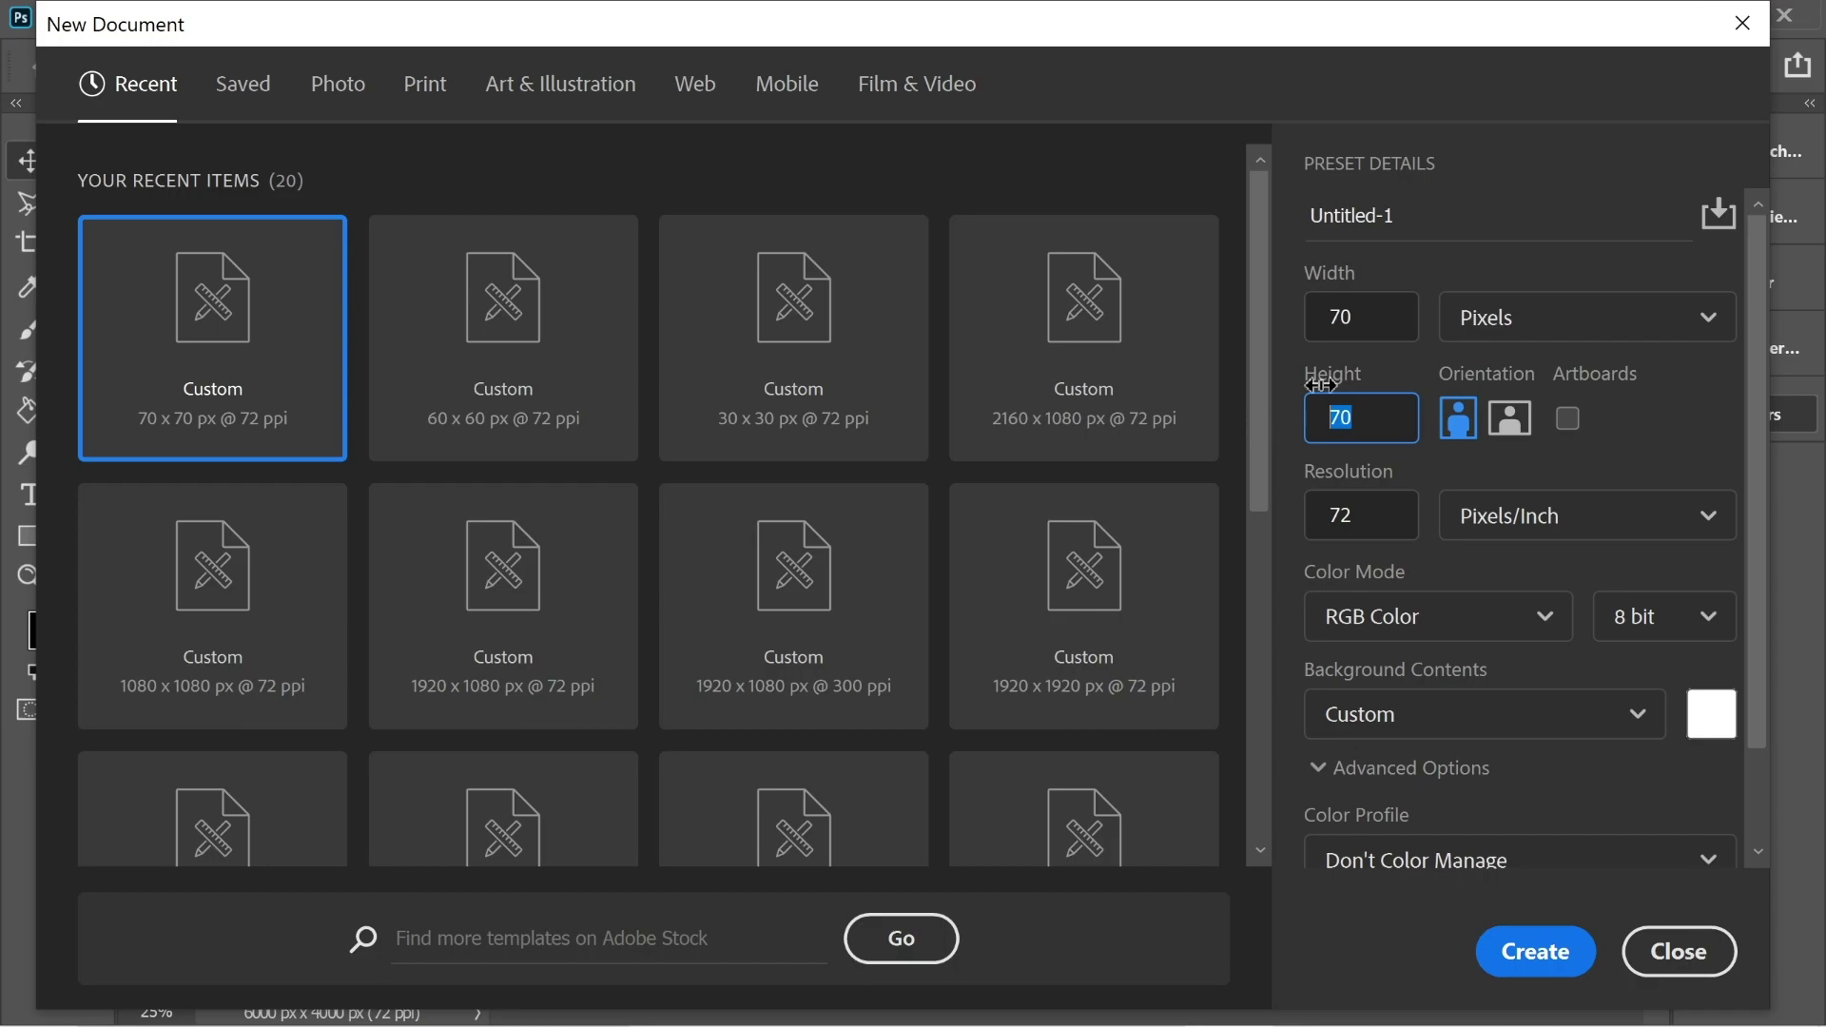
left_click(1361, 318)
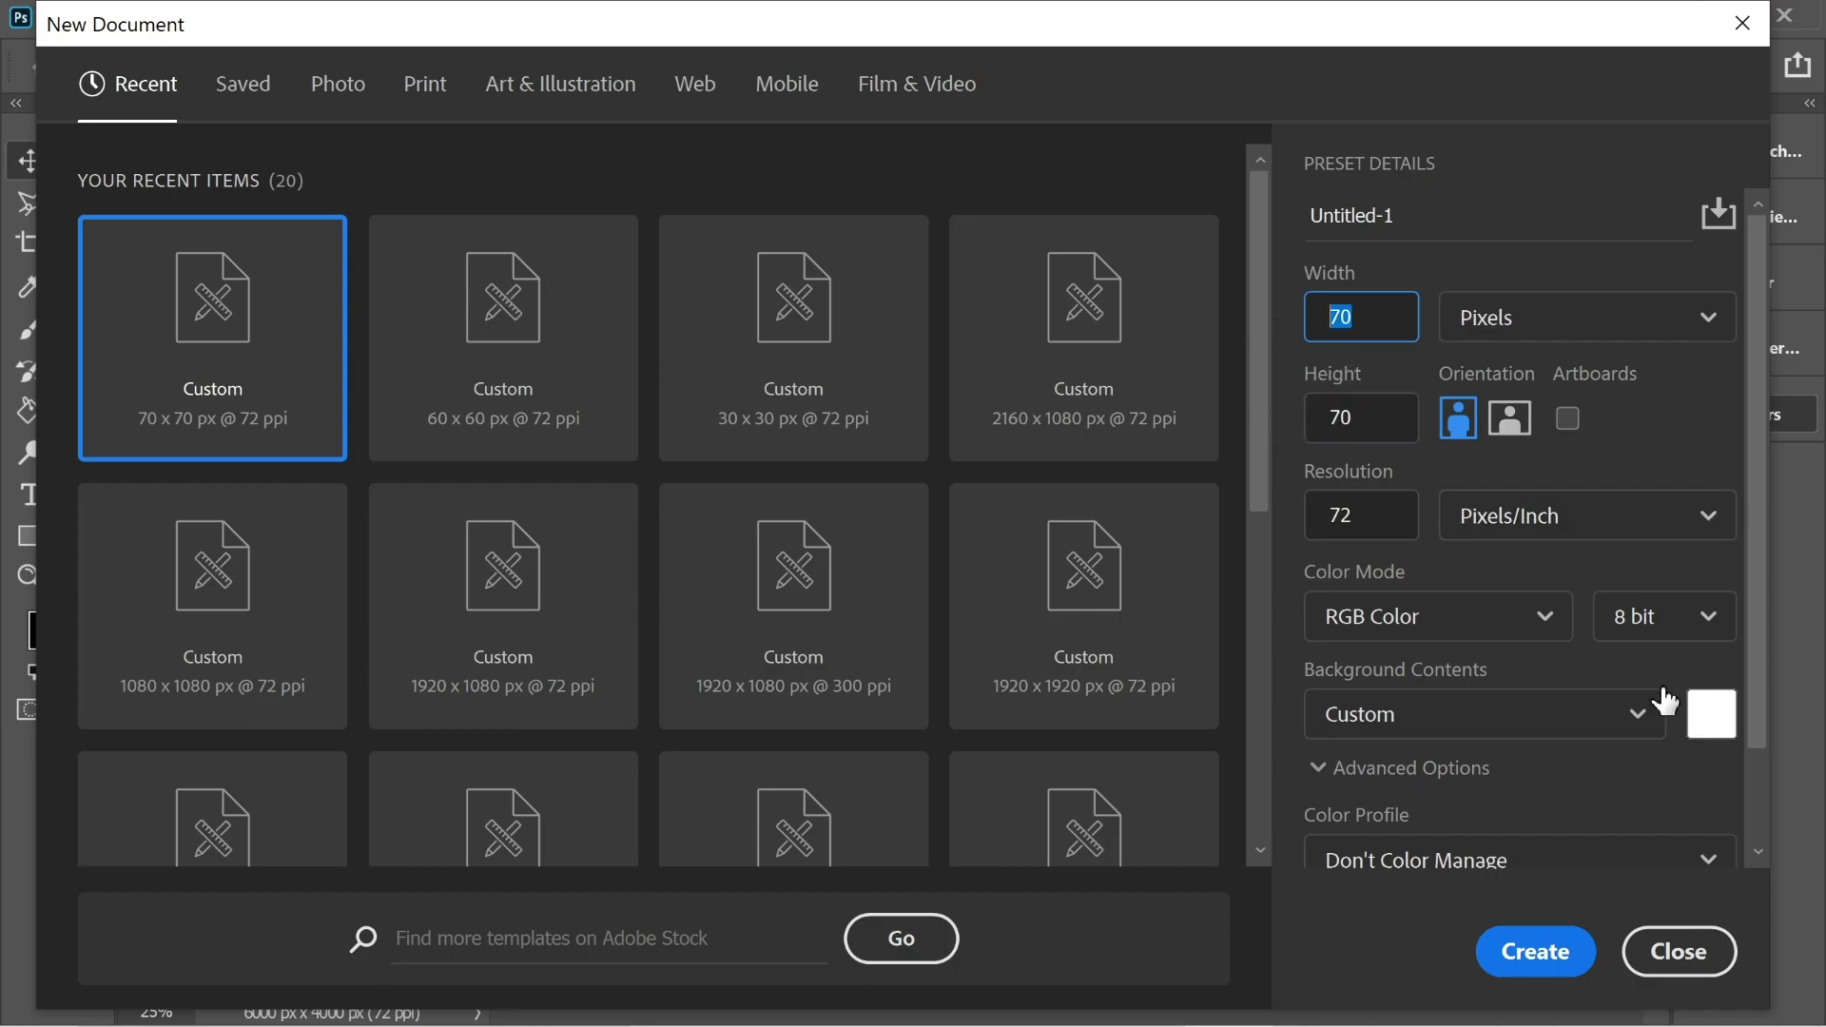
left_click(1535, 951)
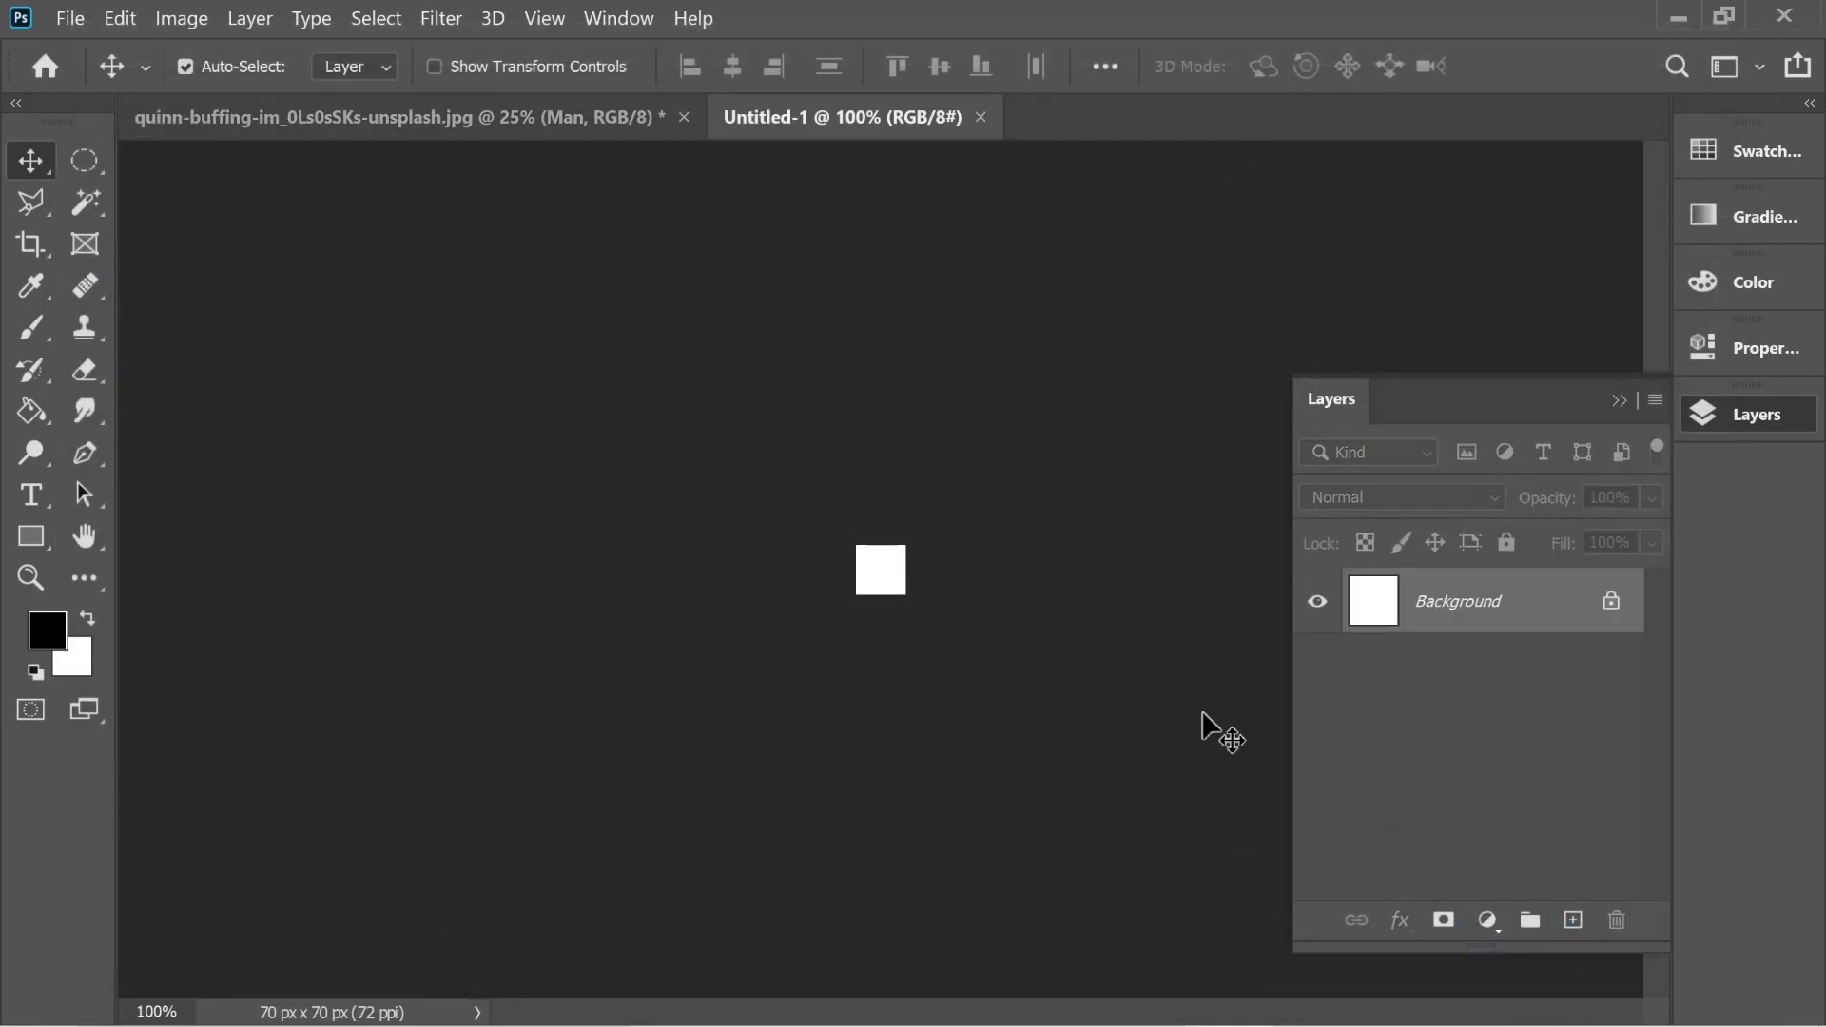
key("ctrl+equal")
key("ctrl+equal")
key("ctrl+equal")
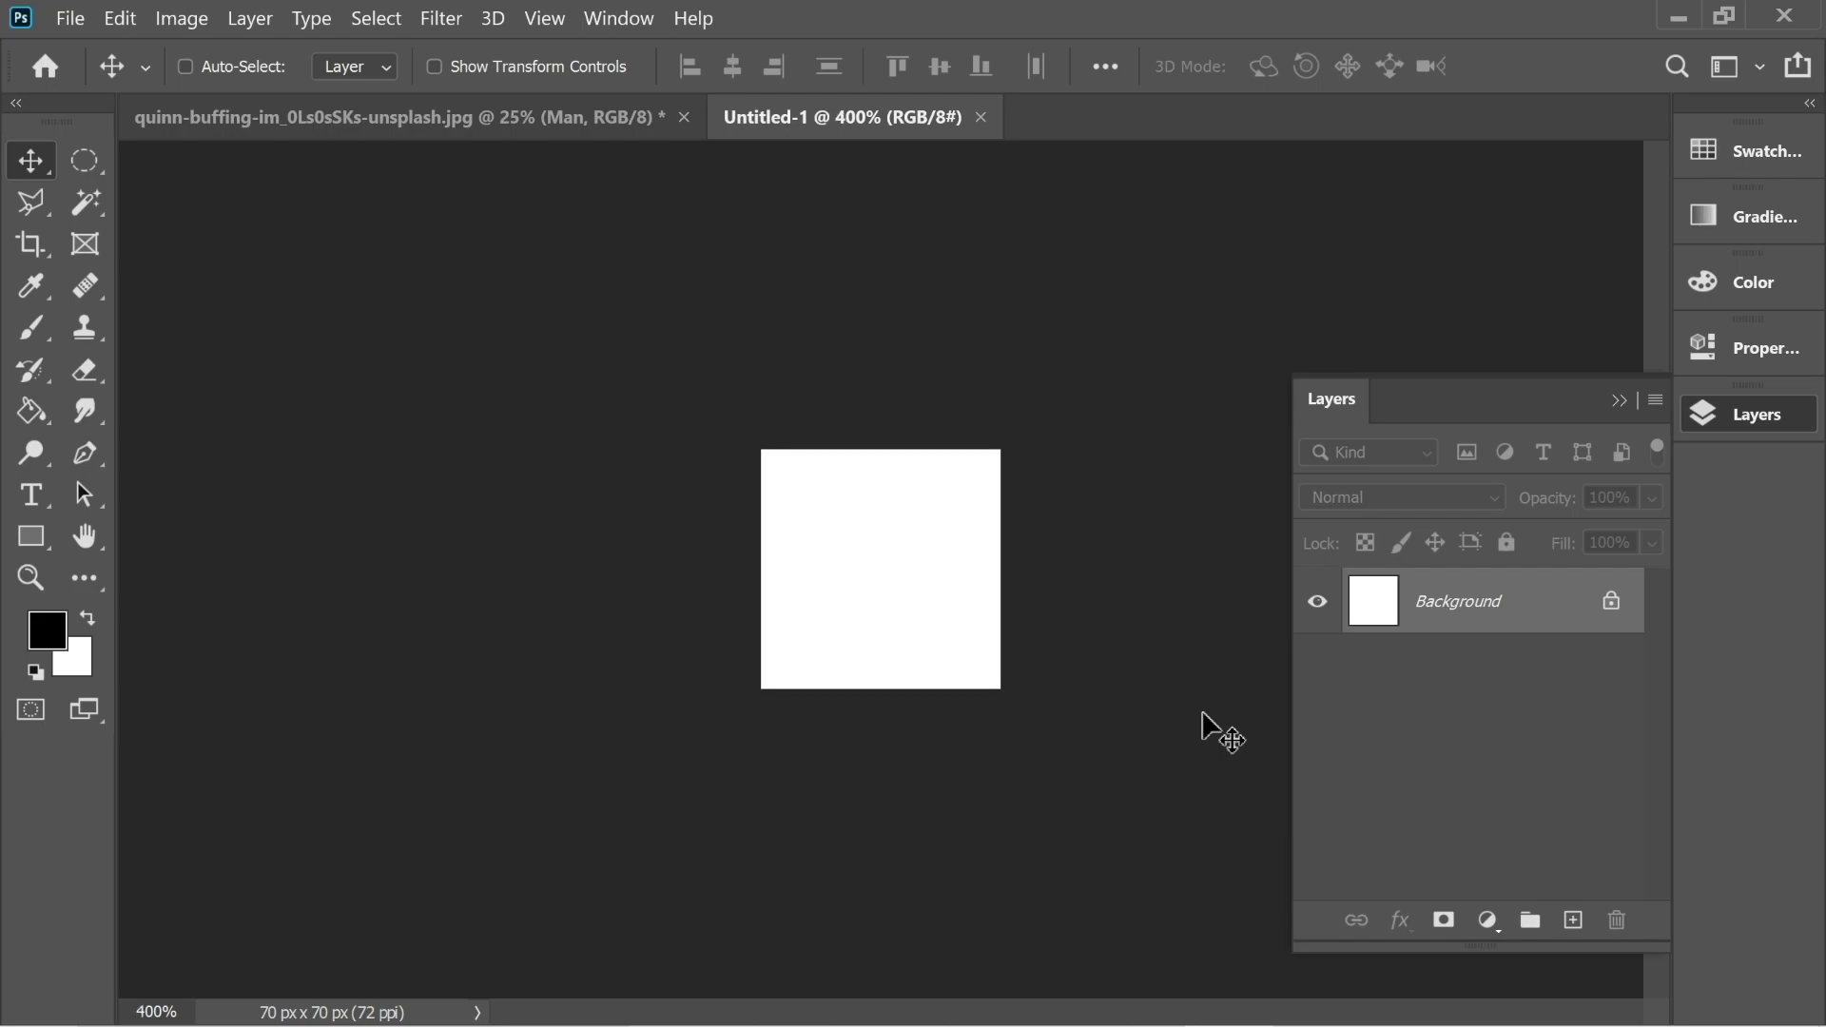
key("ctrl+equal")
key("ctrl+equal")
key("ctrl+equal")
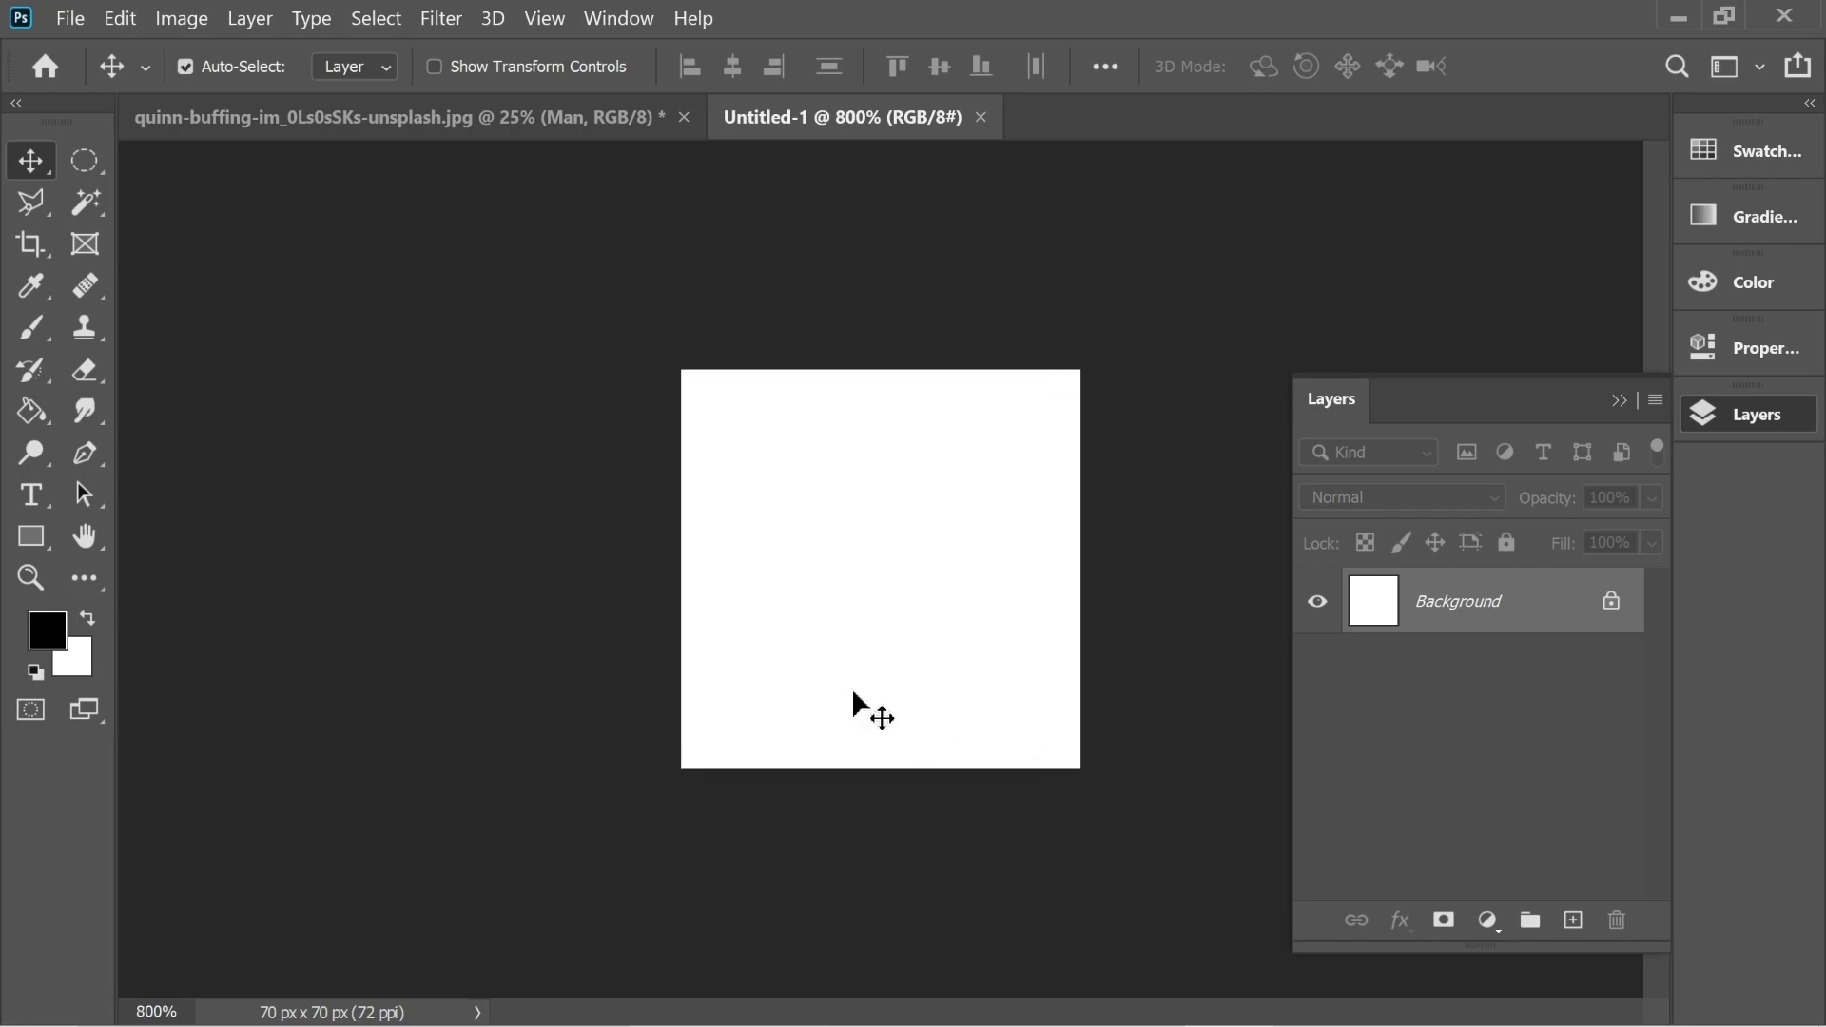
Step: Select a circle filling the square canvas and fill it with black
left_click(84, 161)
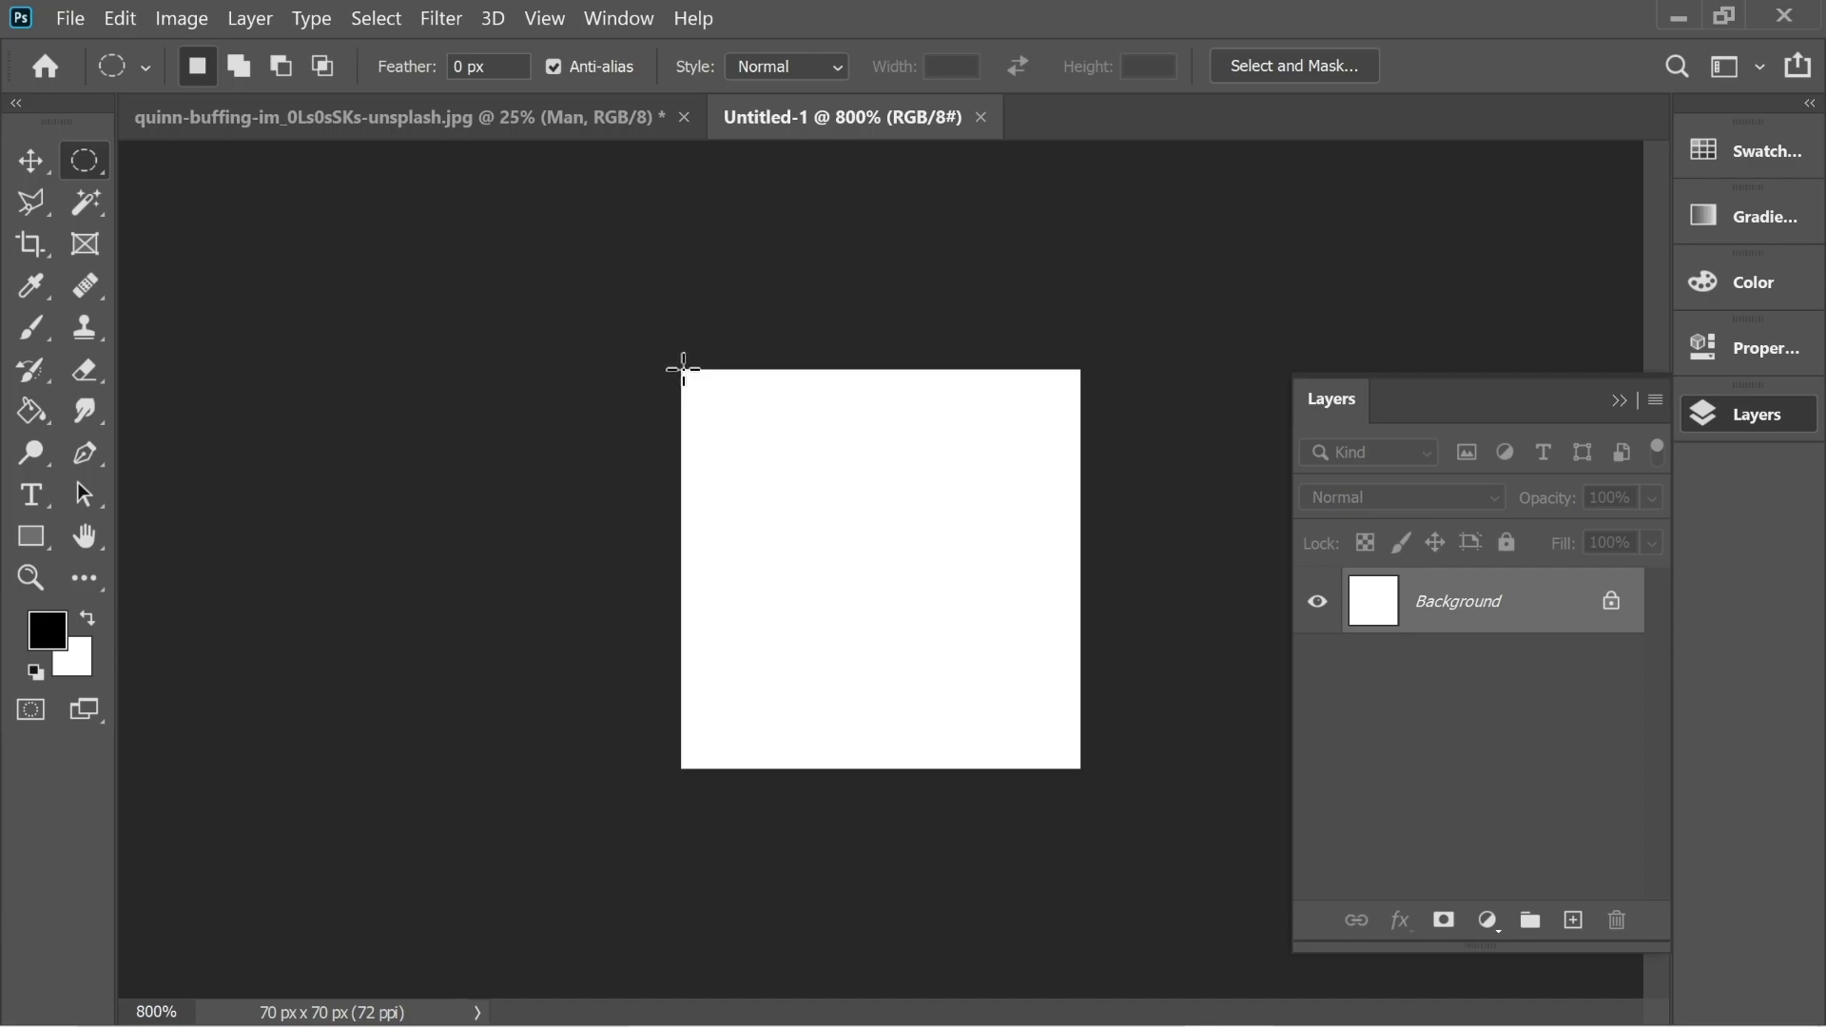
left_click_drag(684, 372, 1157, 766)
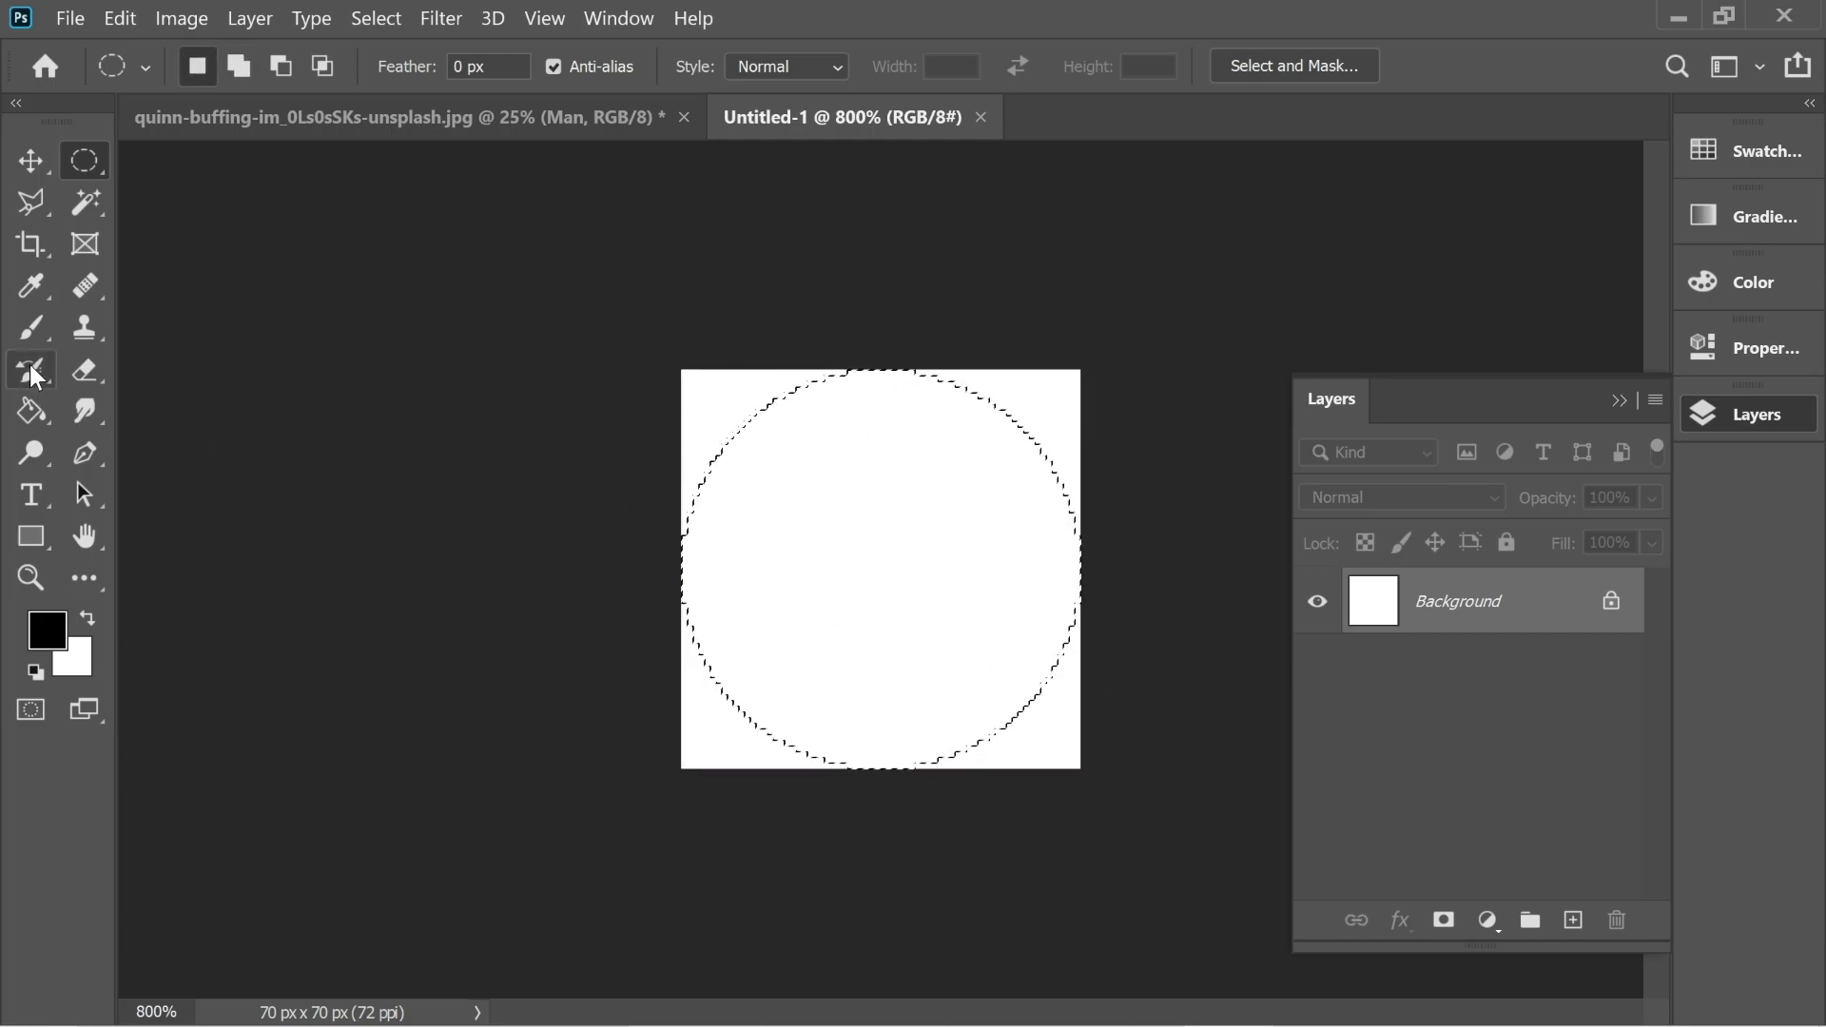
left_click(31, 411)
left_click(869, 530)
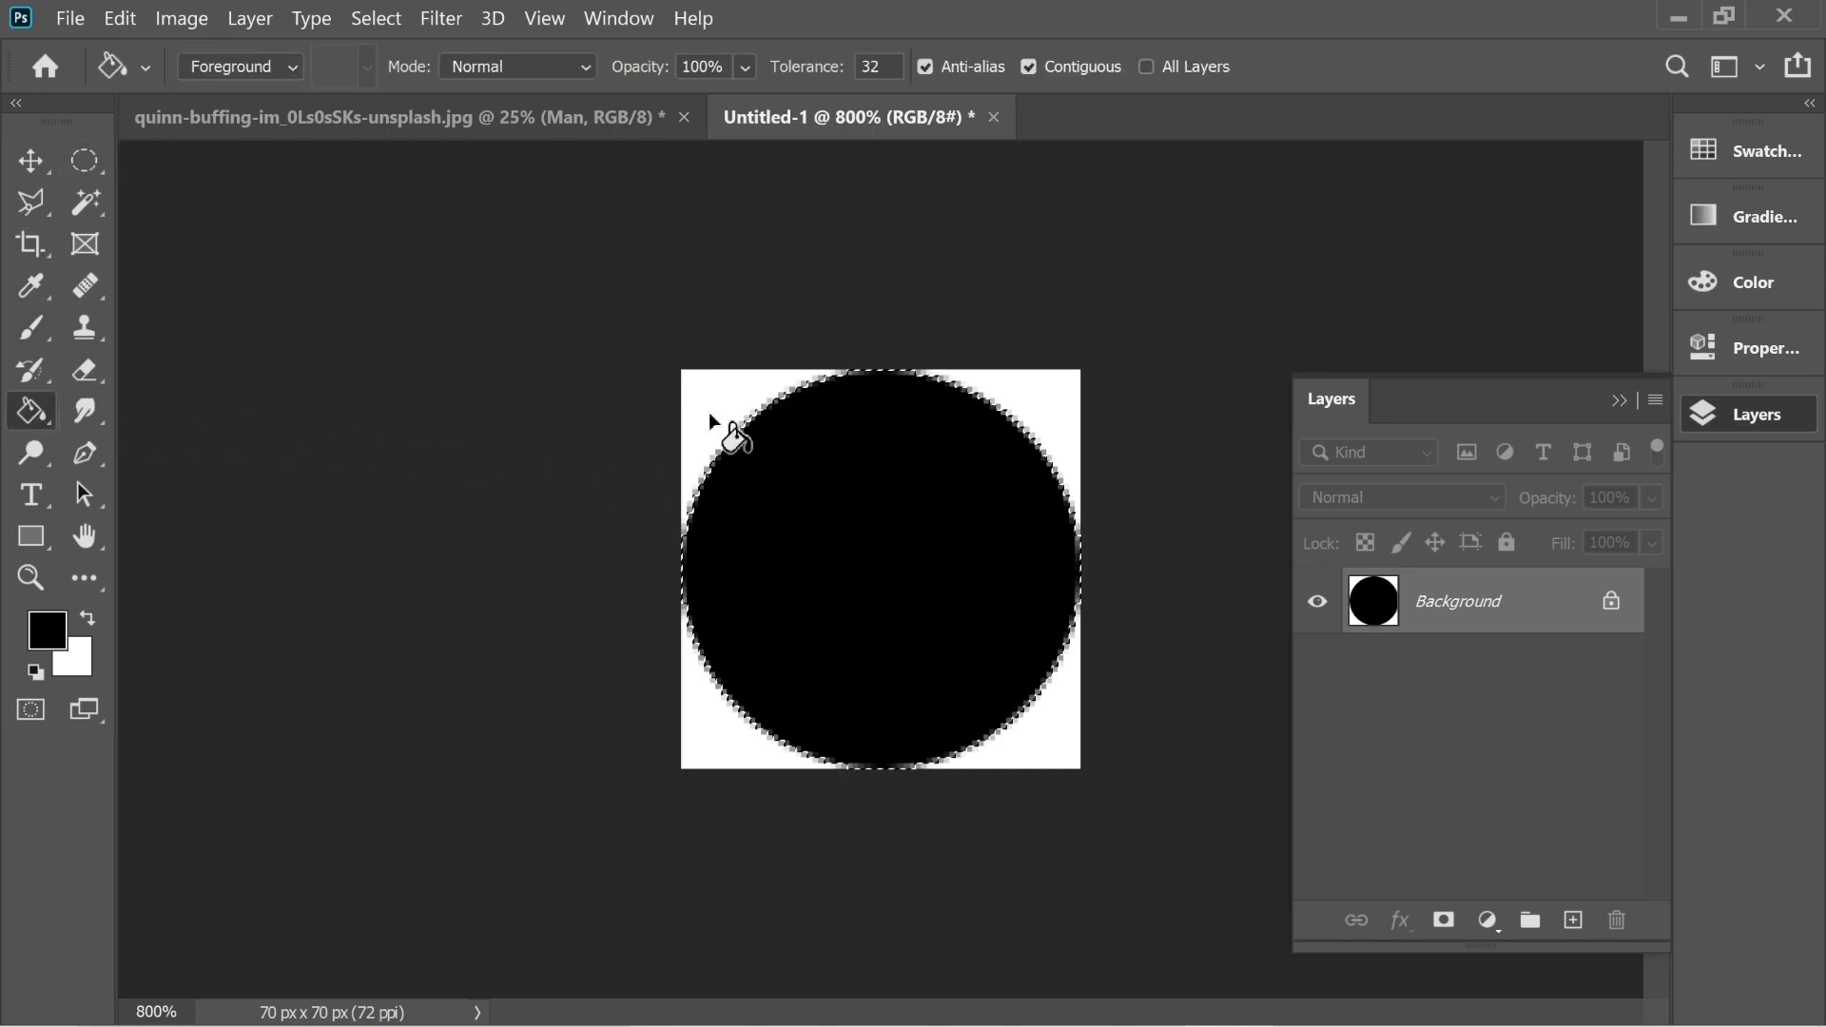
Step: Invert the image into a white circle on a black square
left_click(84, 162)
left_click(403, 285)
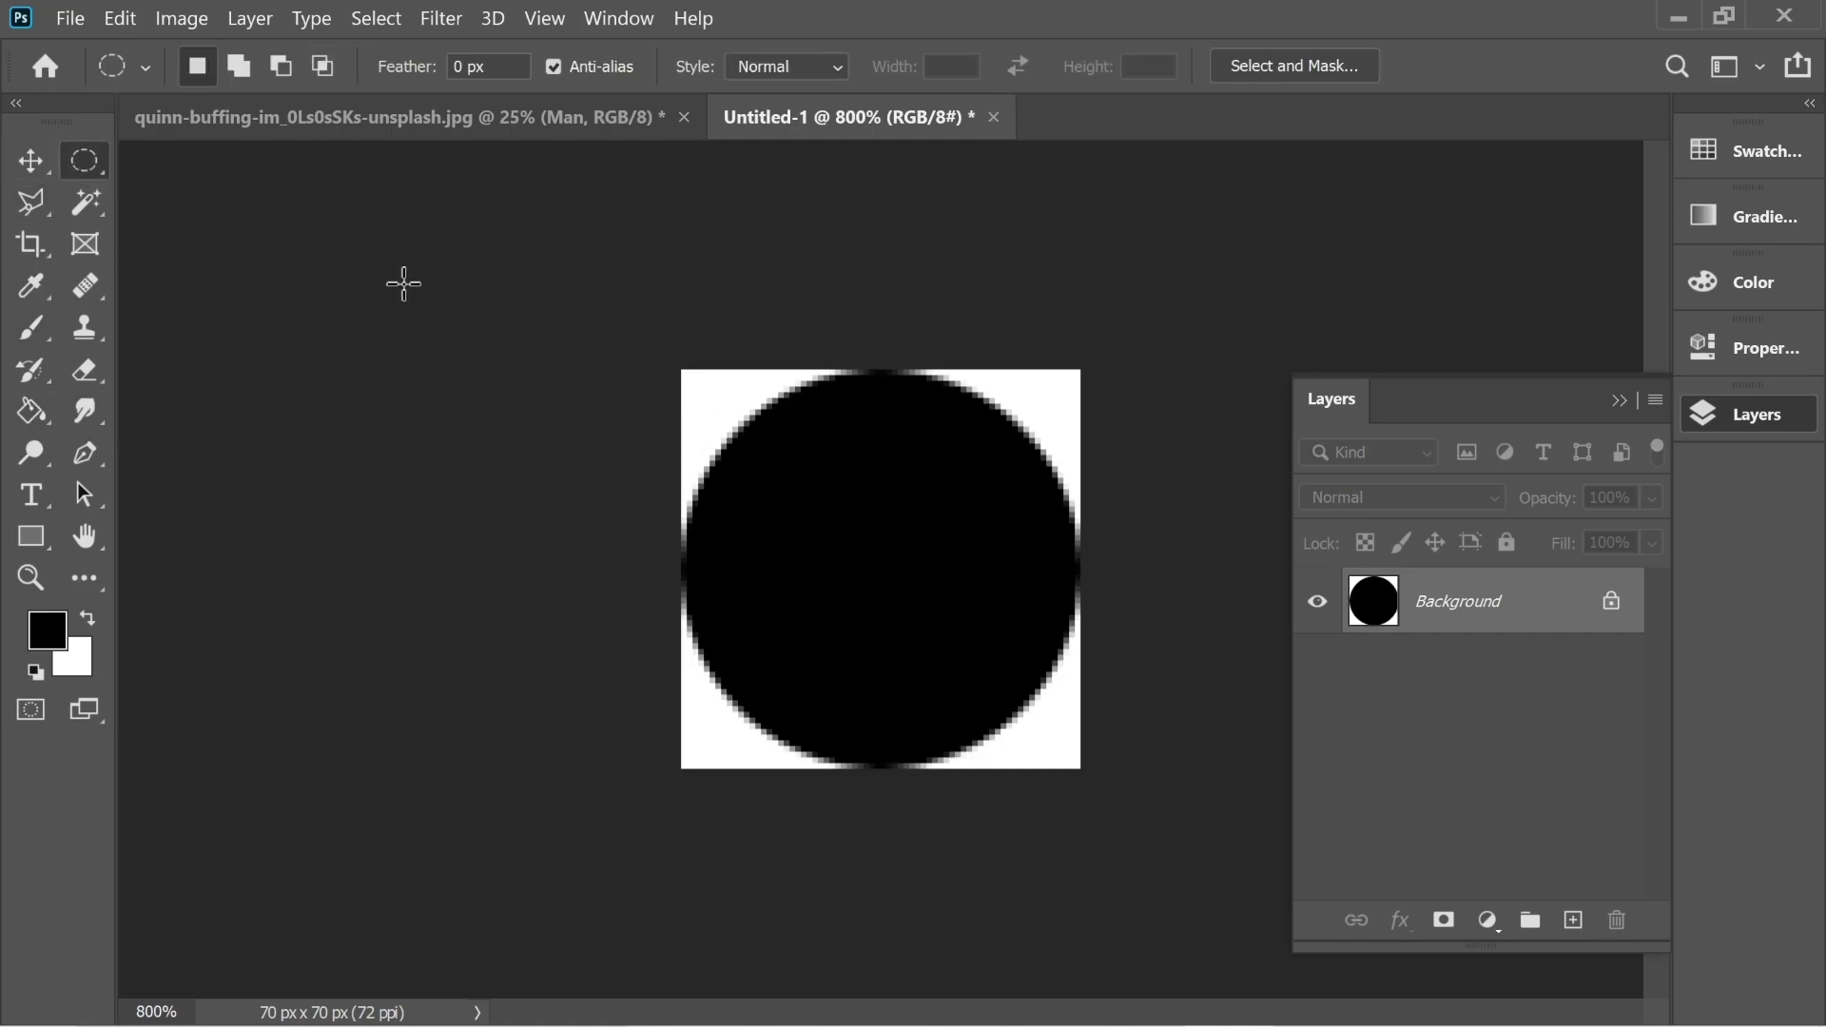
left_click(181, 18)
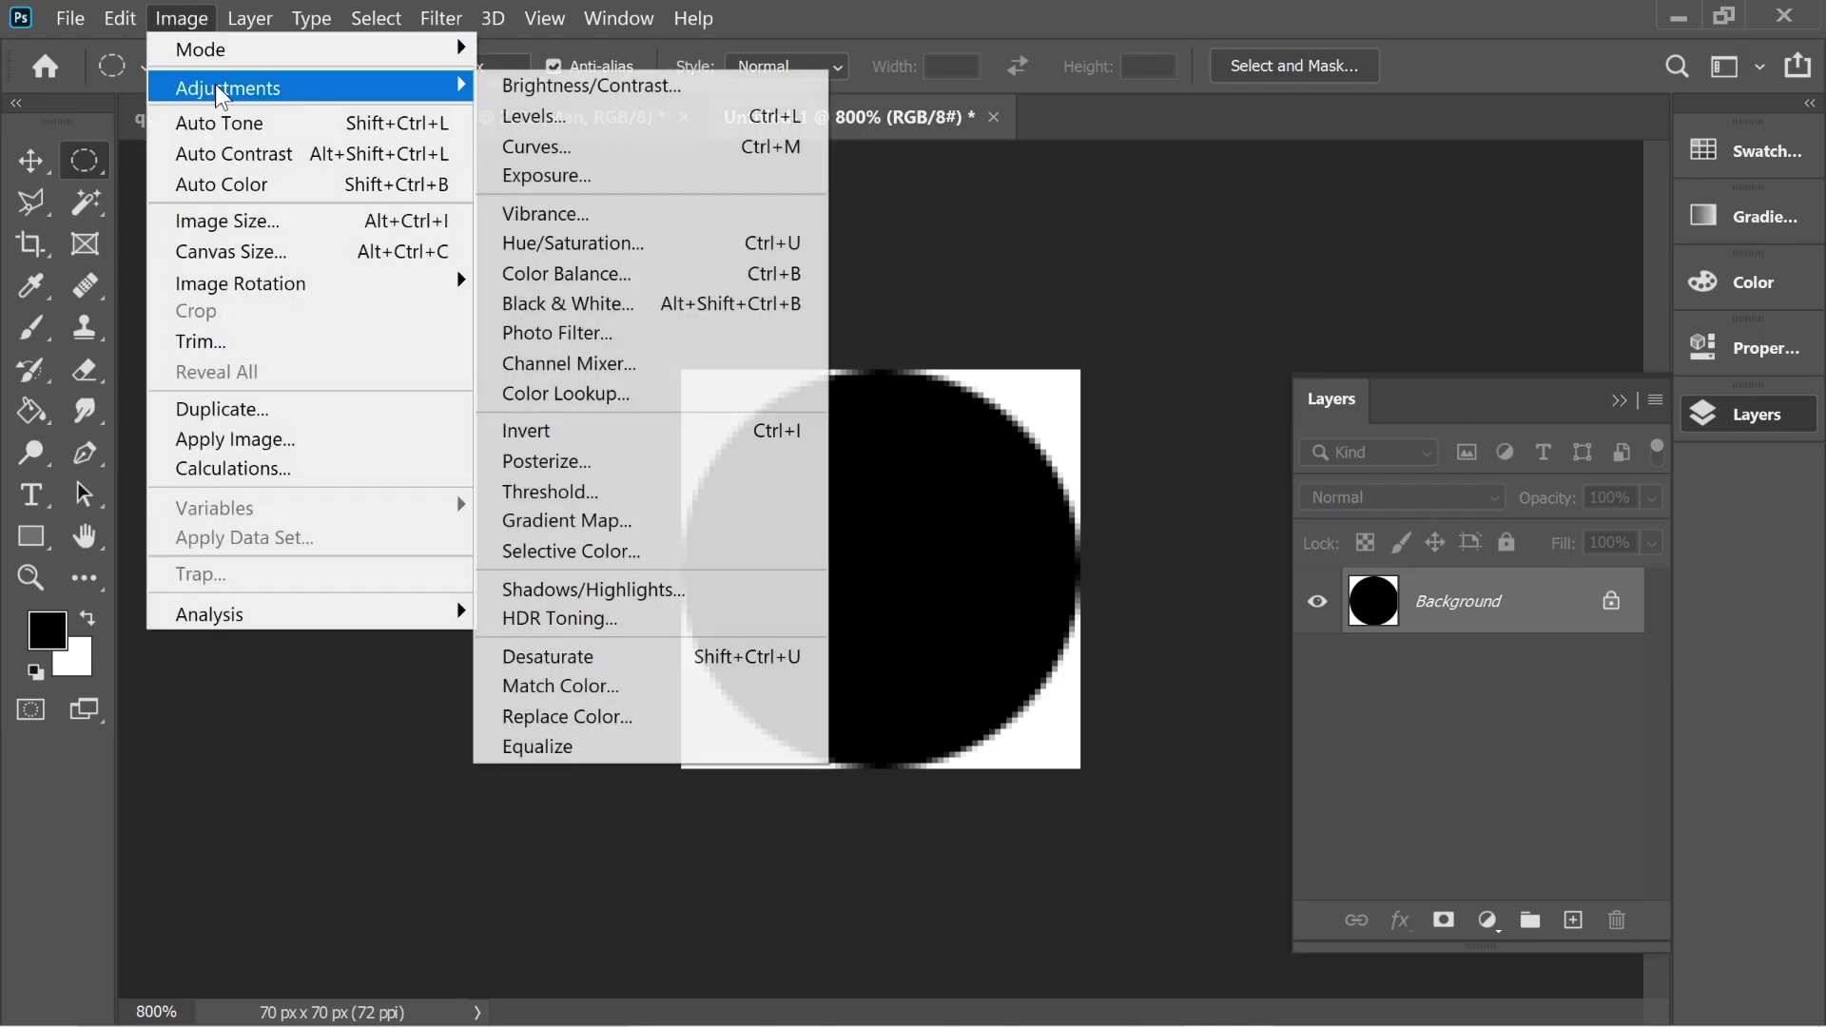
left_click(563, 431)
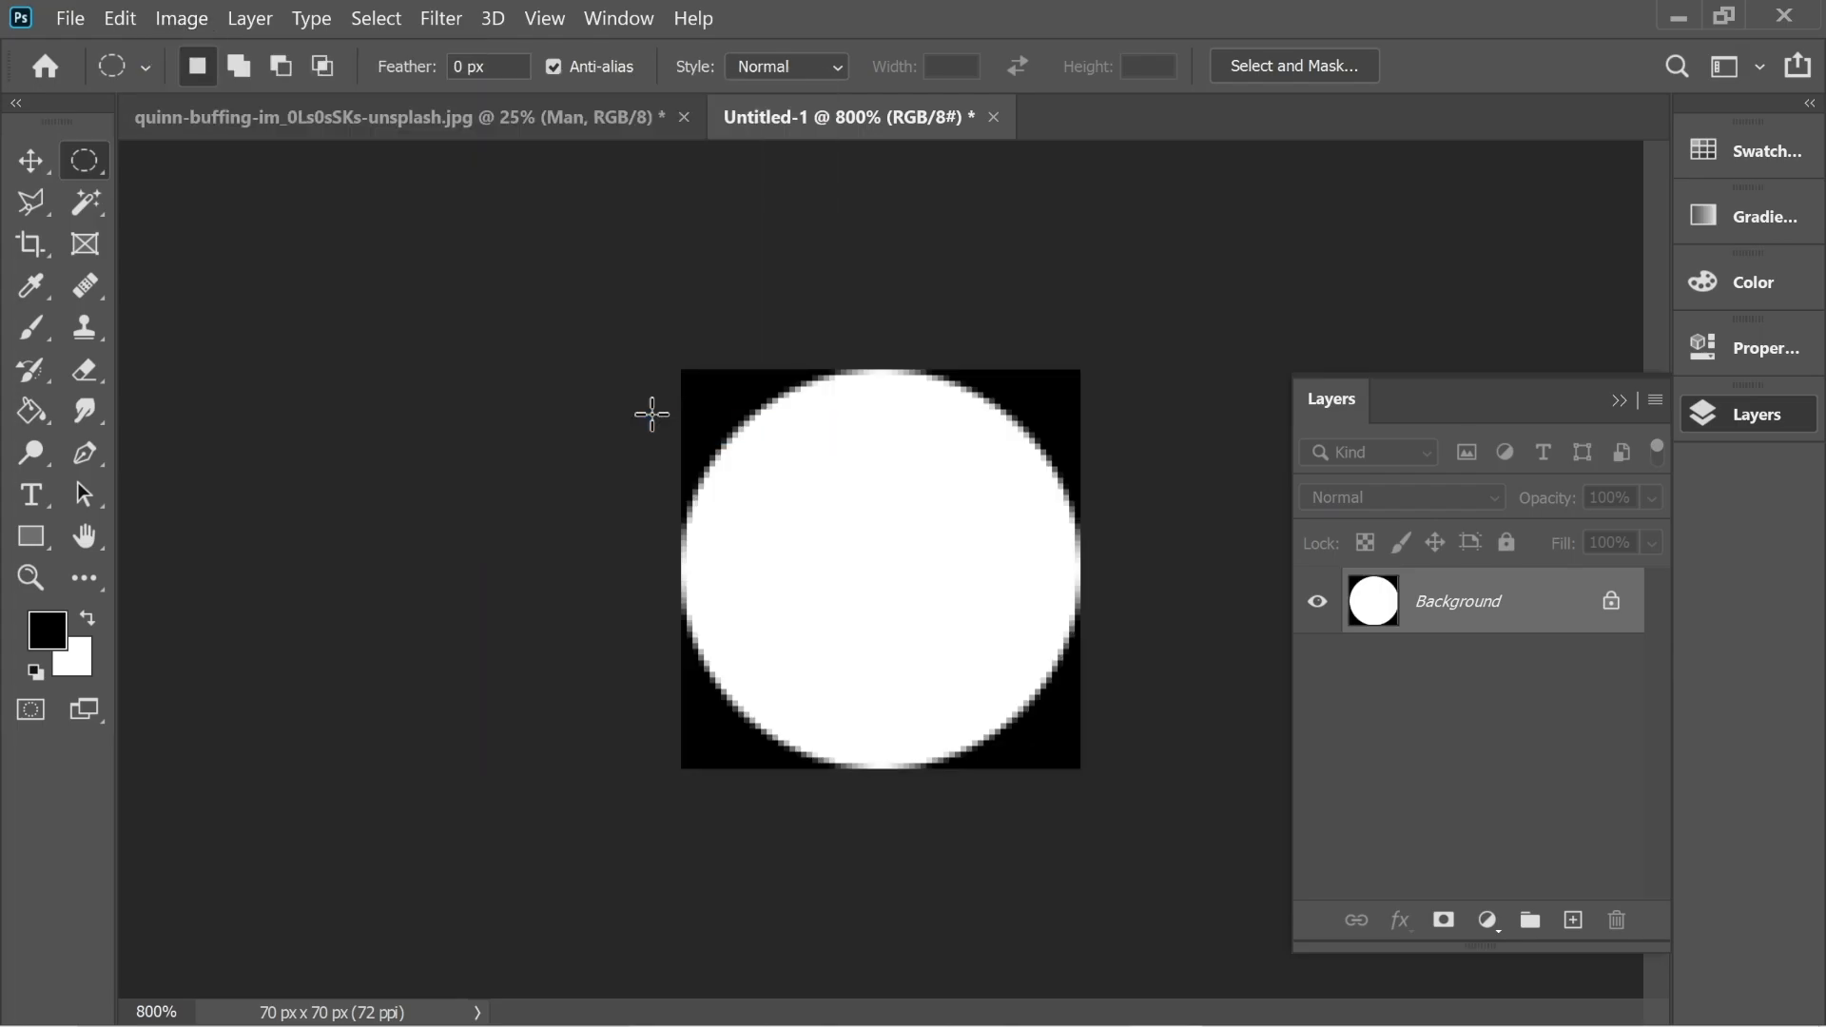
left_click(118, 19)
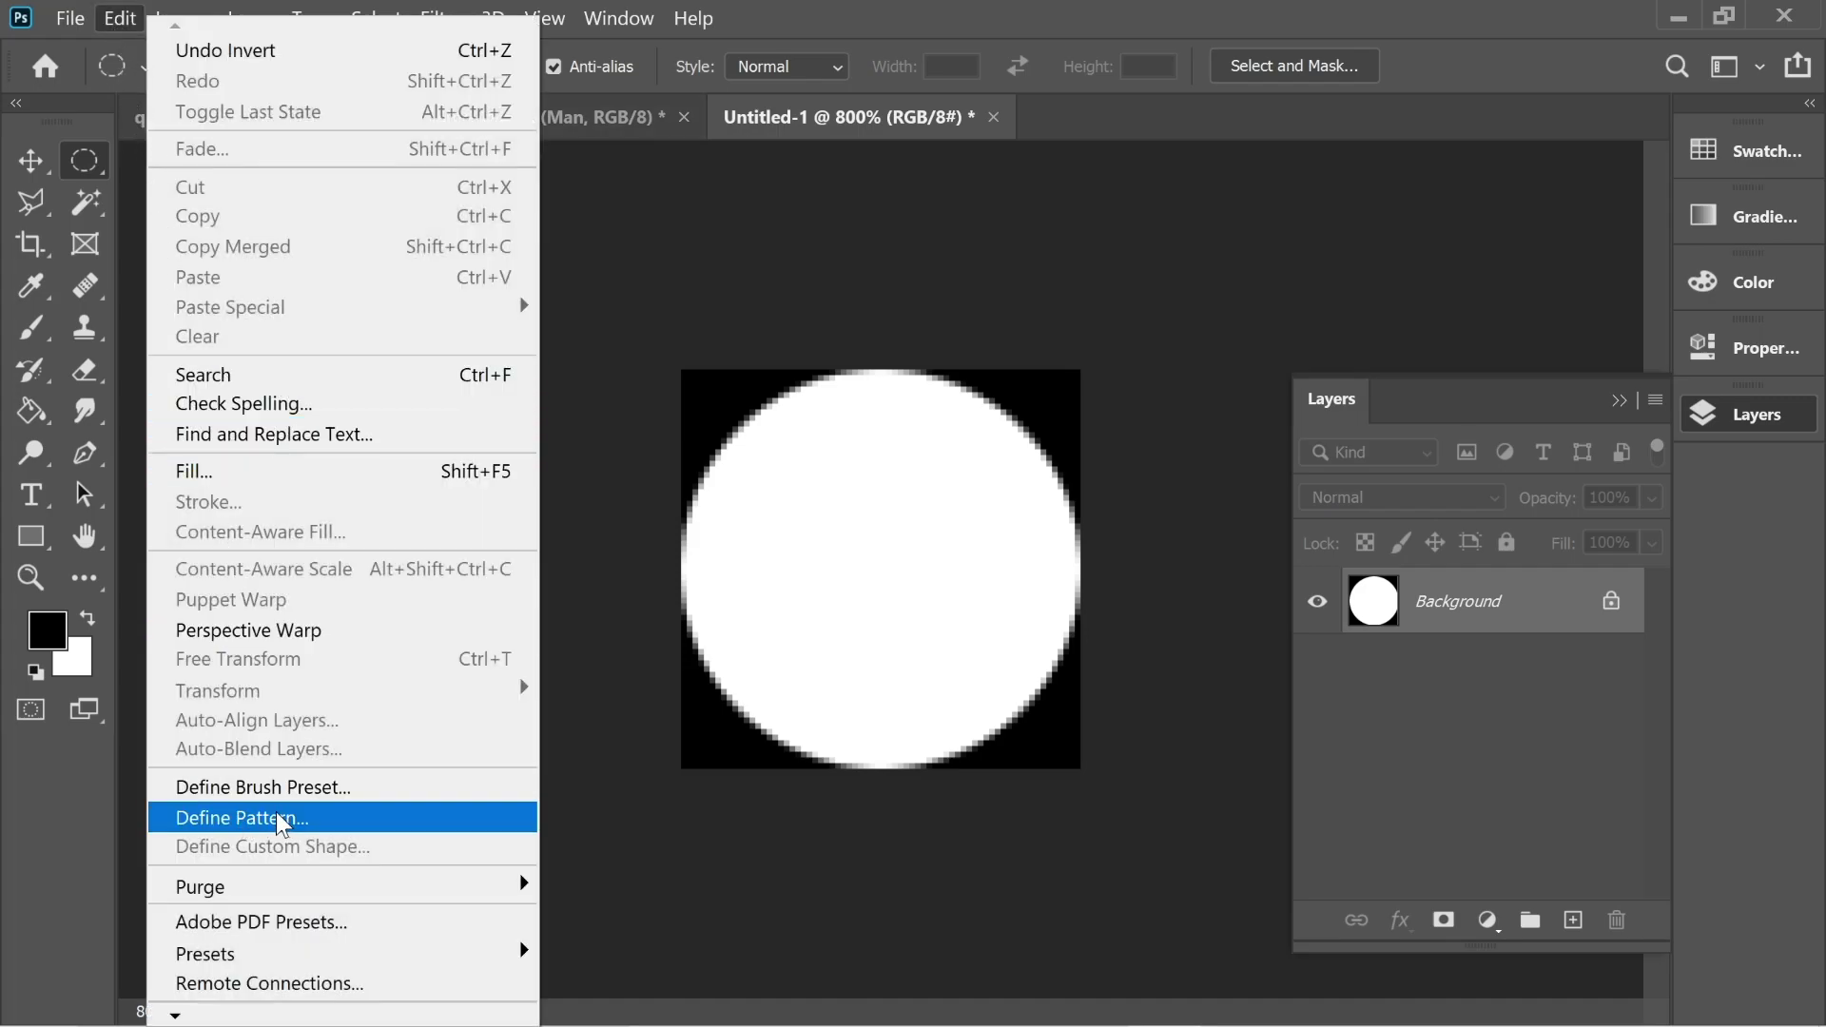
Step: Define the white circle as a pattern named 'p' and return to the portrait document
left_click(283, 818)
type("p0")
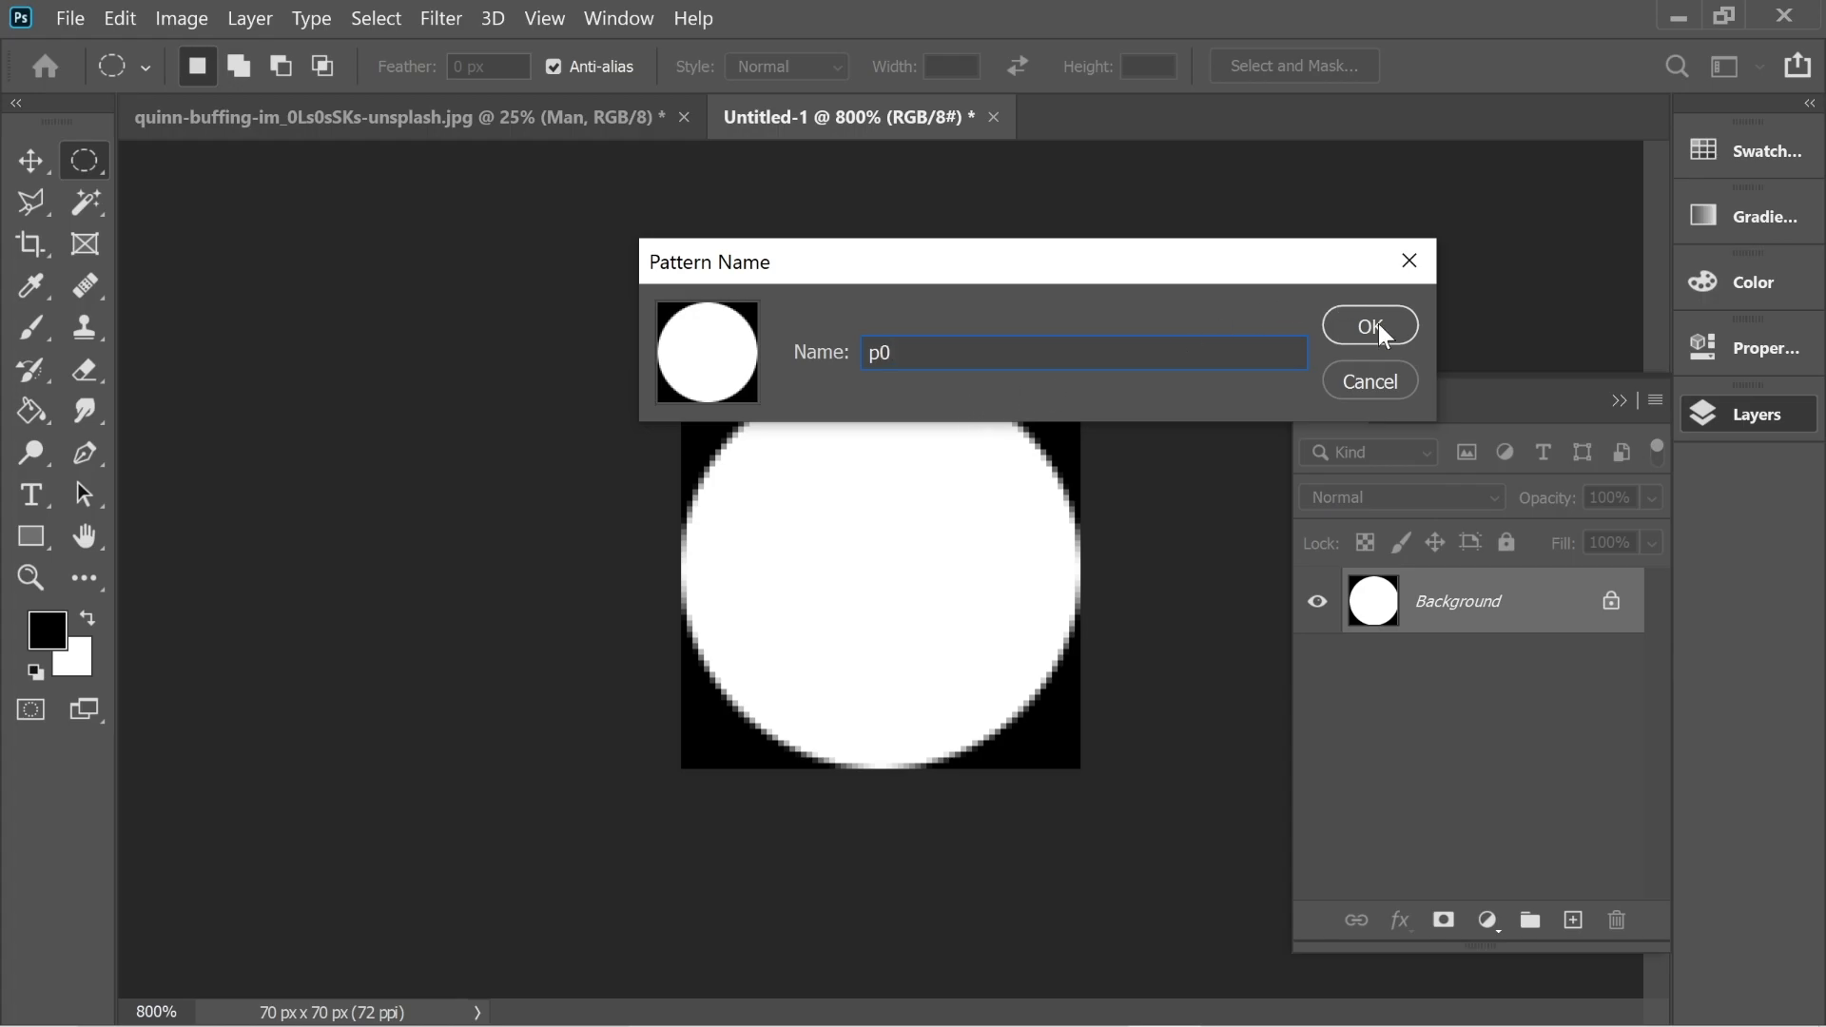
left_click(1379, 324)
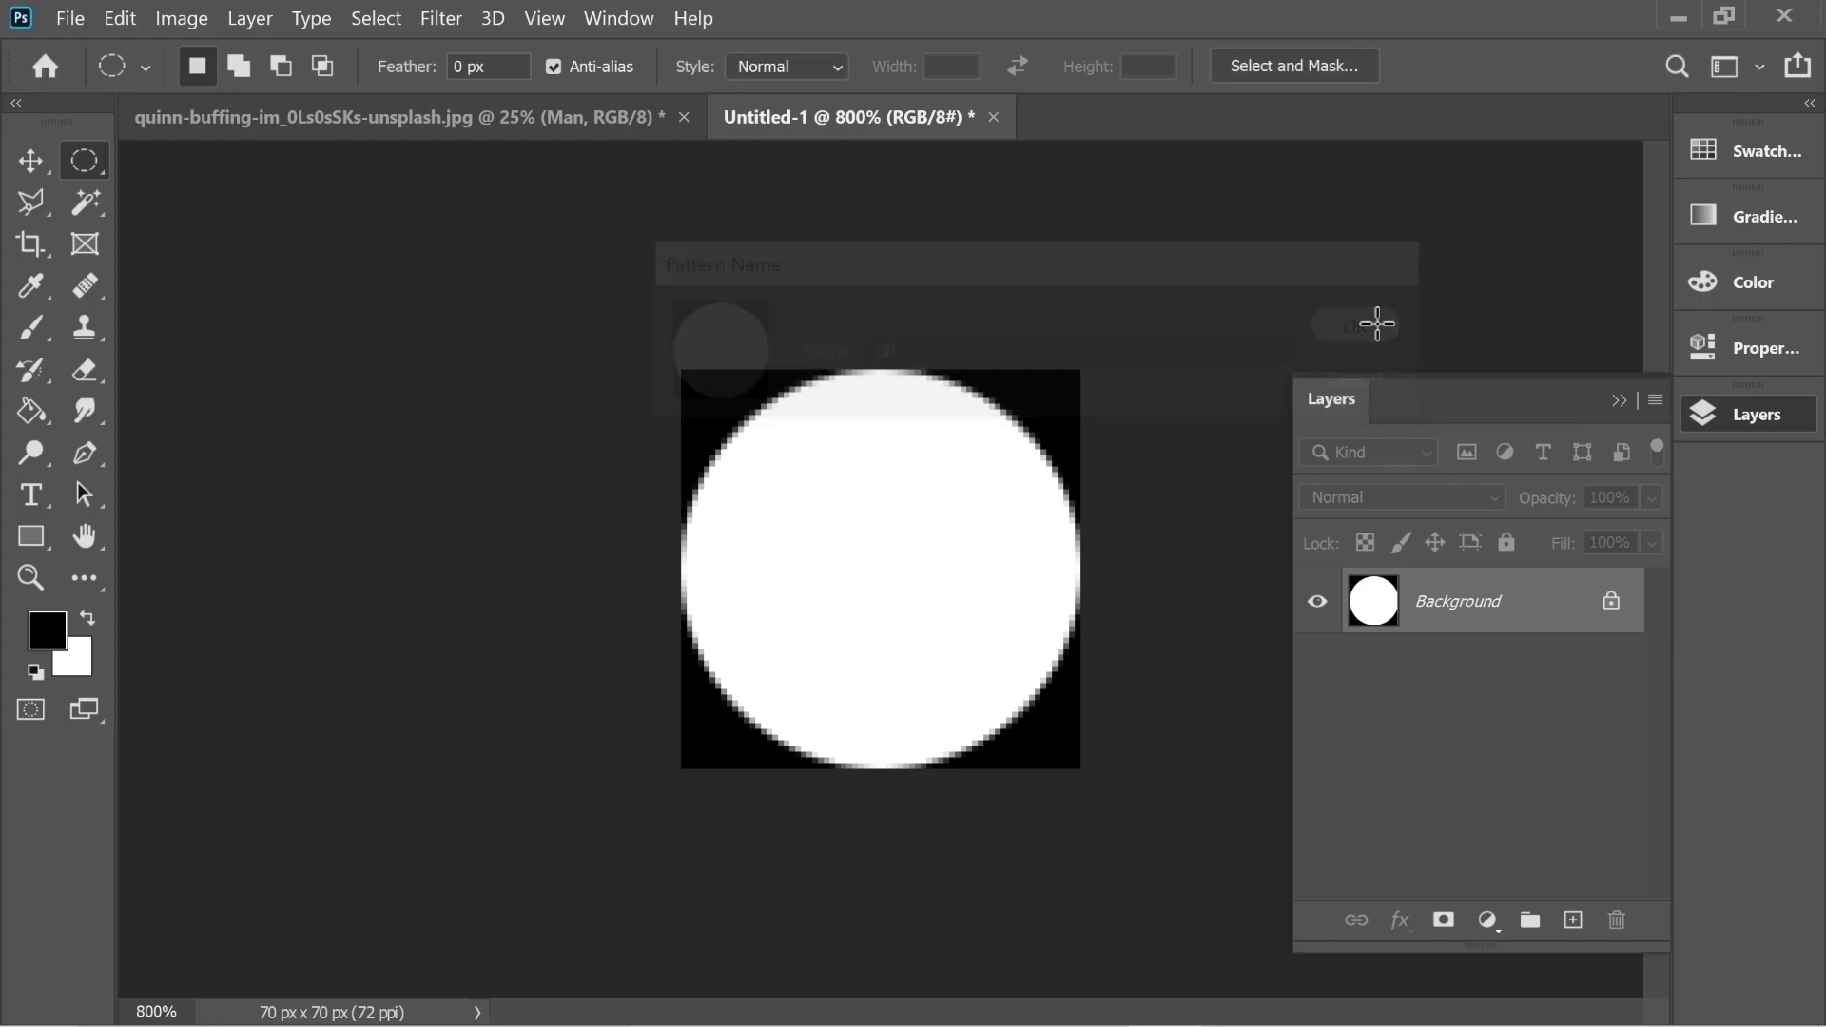
left_click(512, 126)
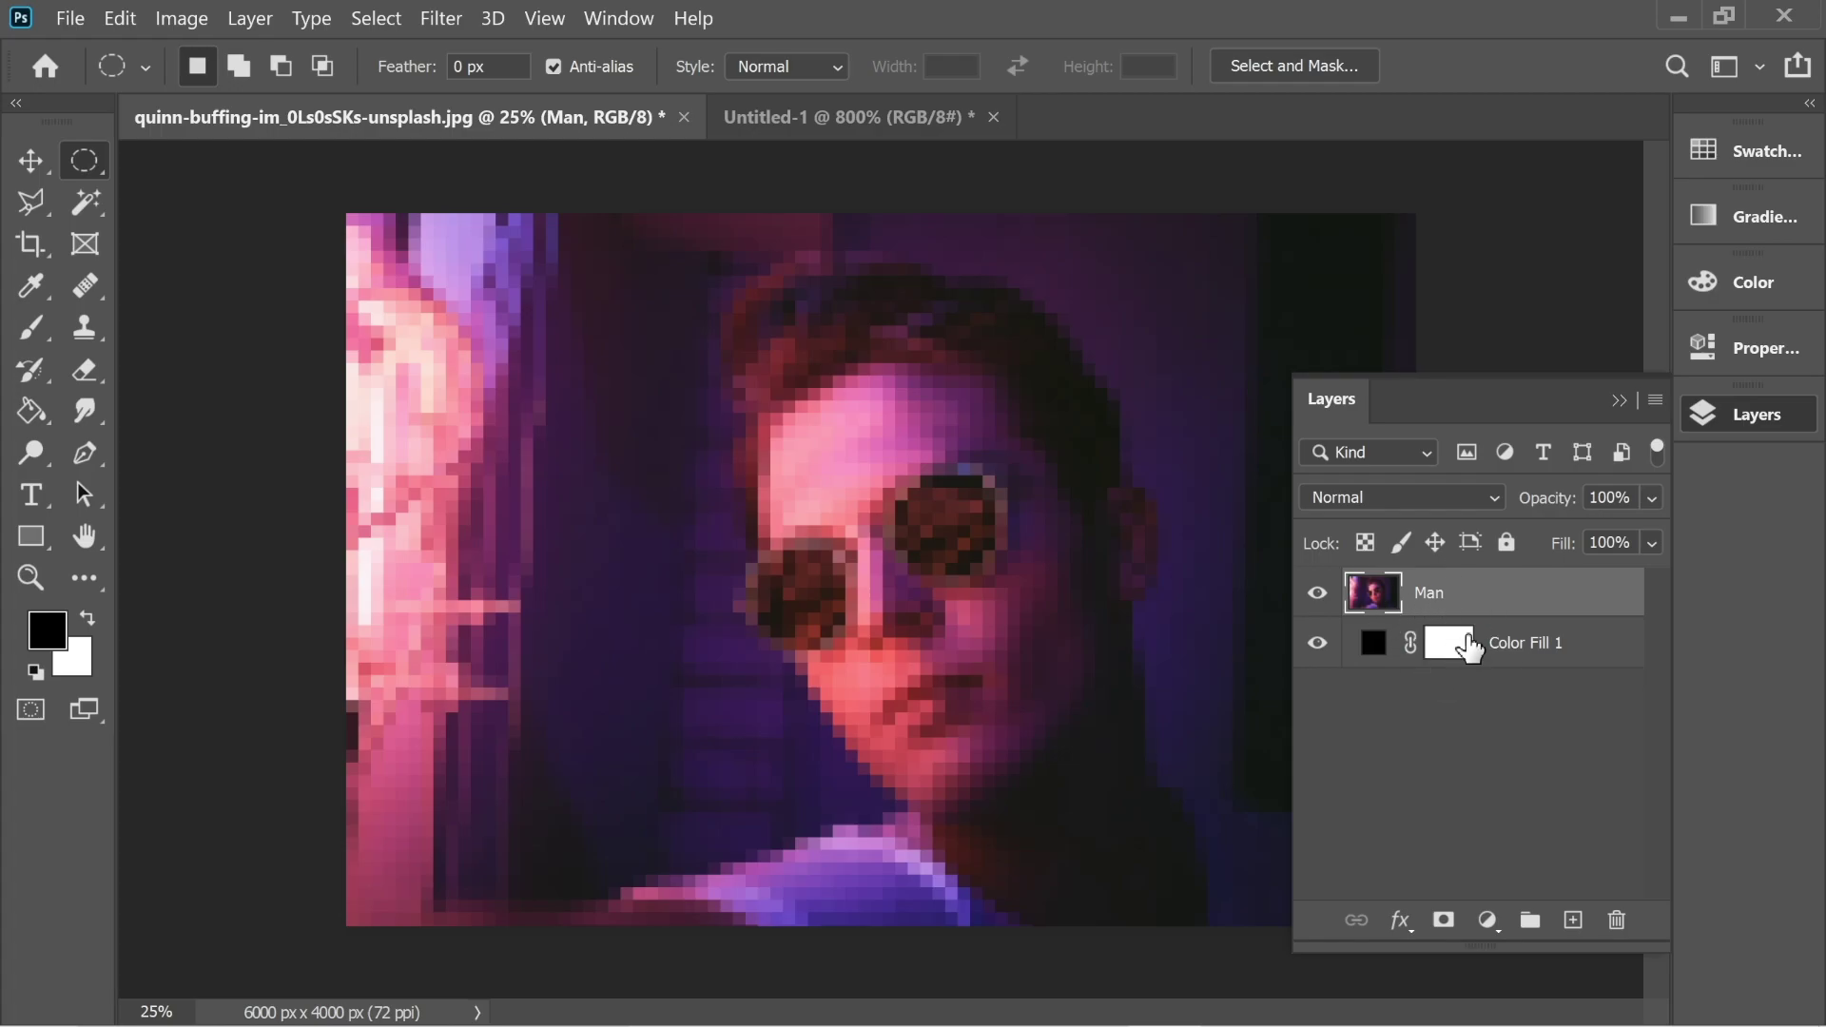
Step: Add a layer mask to Man and set the mask fill contents to Pattern
left_click(1446, 923)
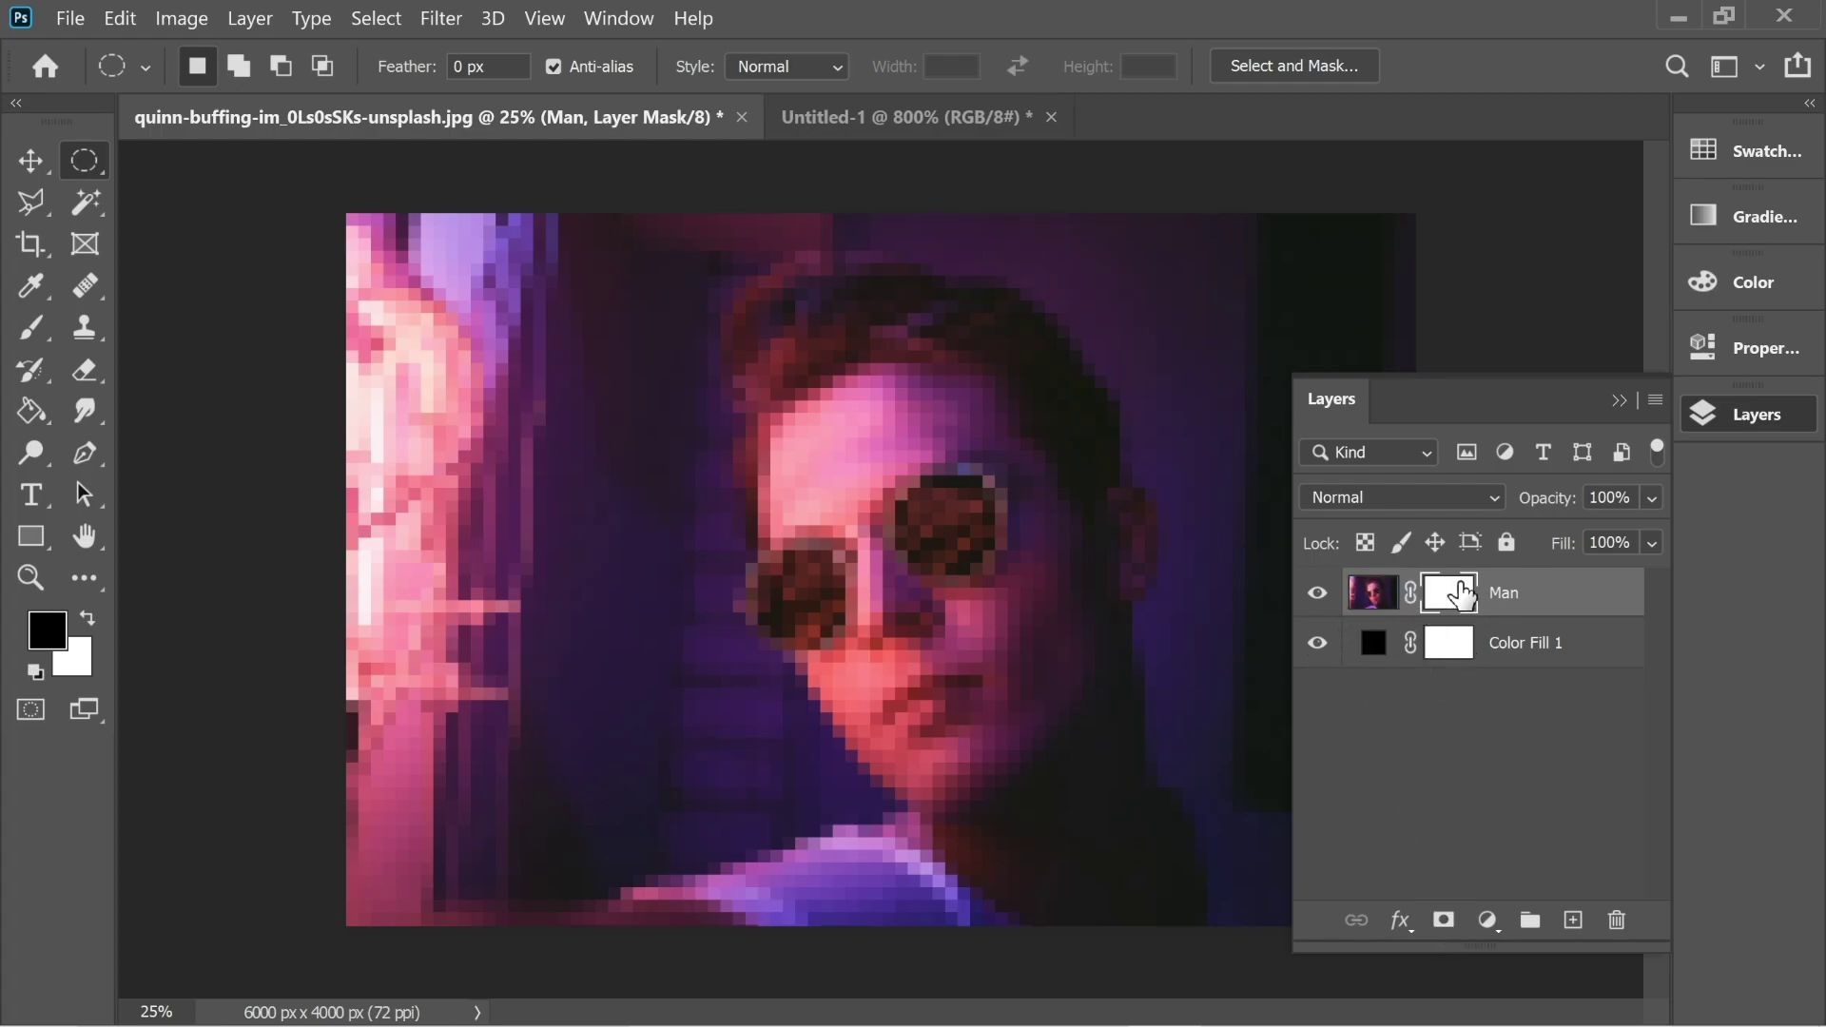
left_click(118, 19)
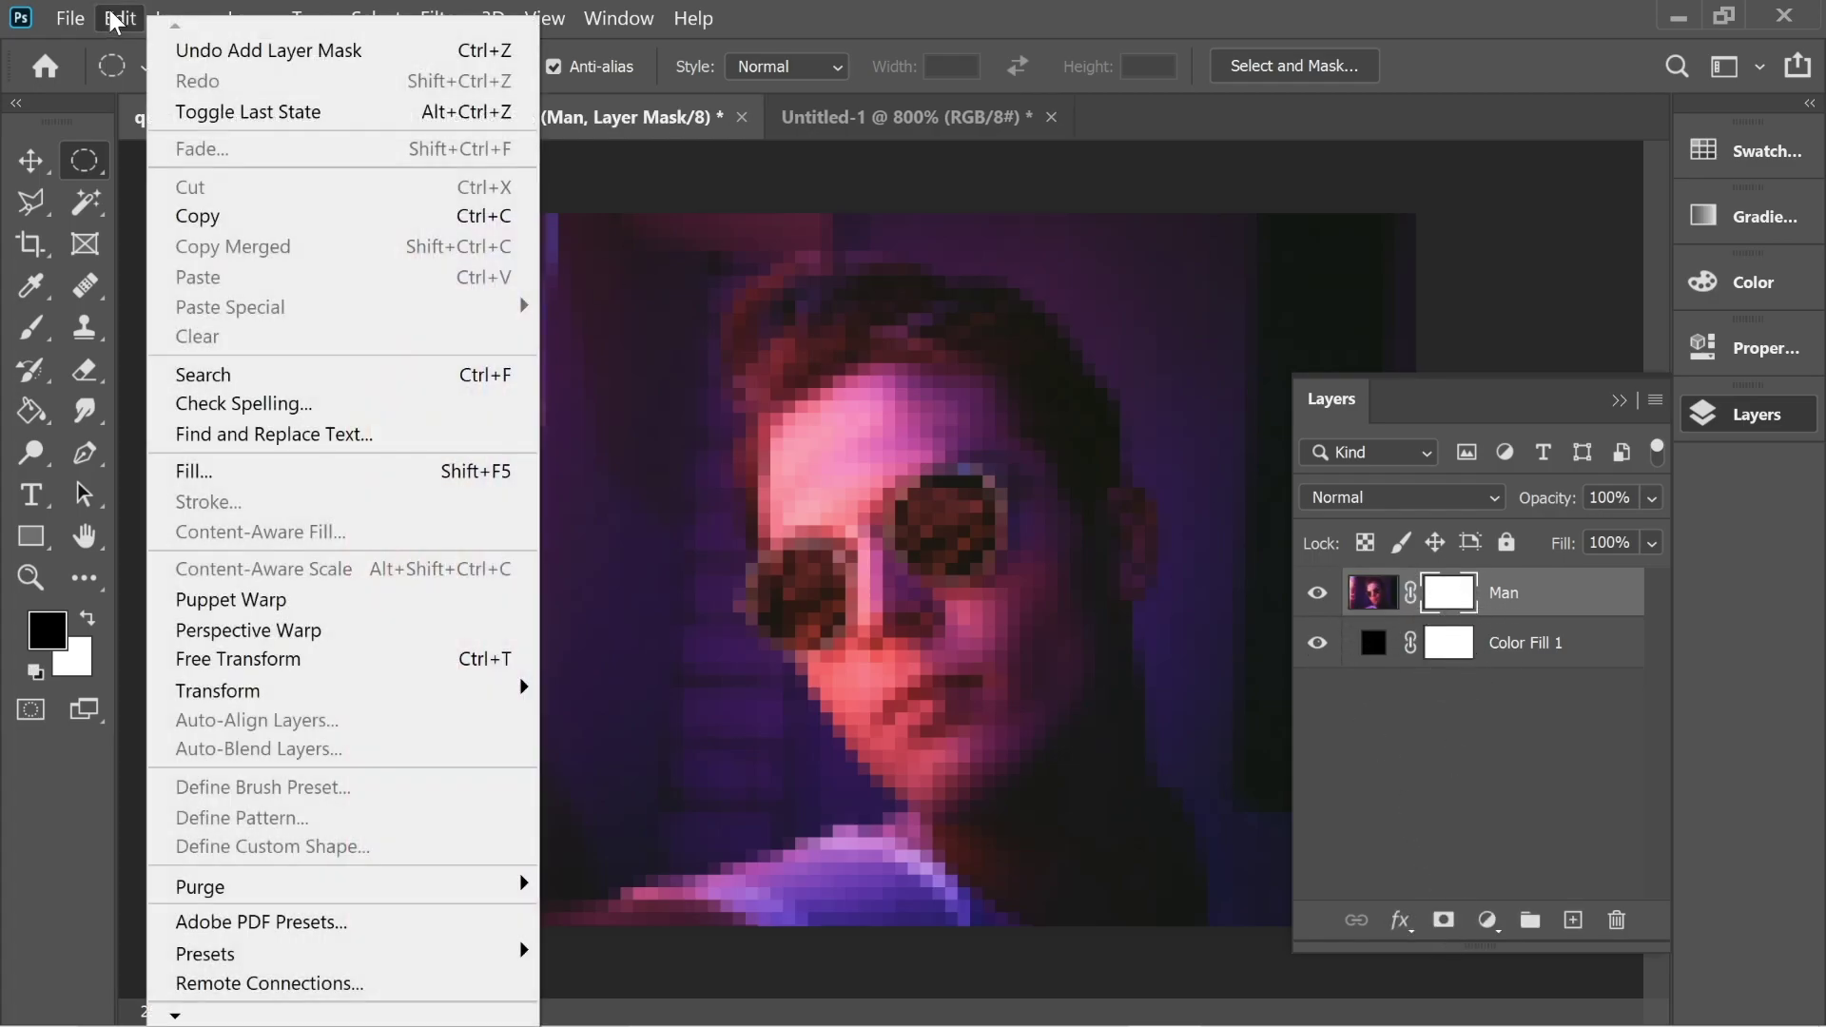
left_click(228, 474)
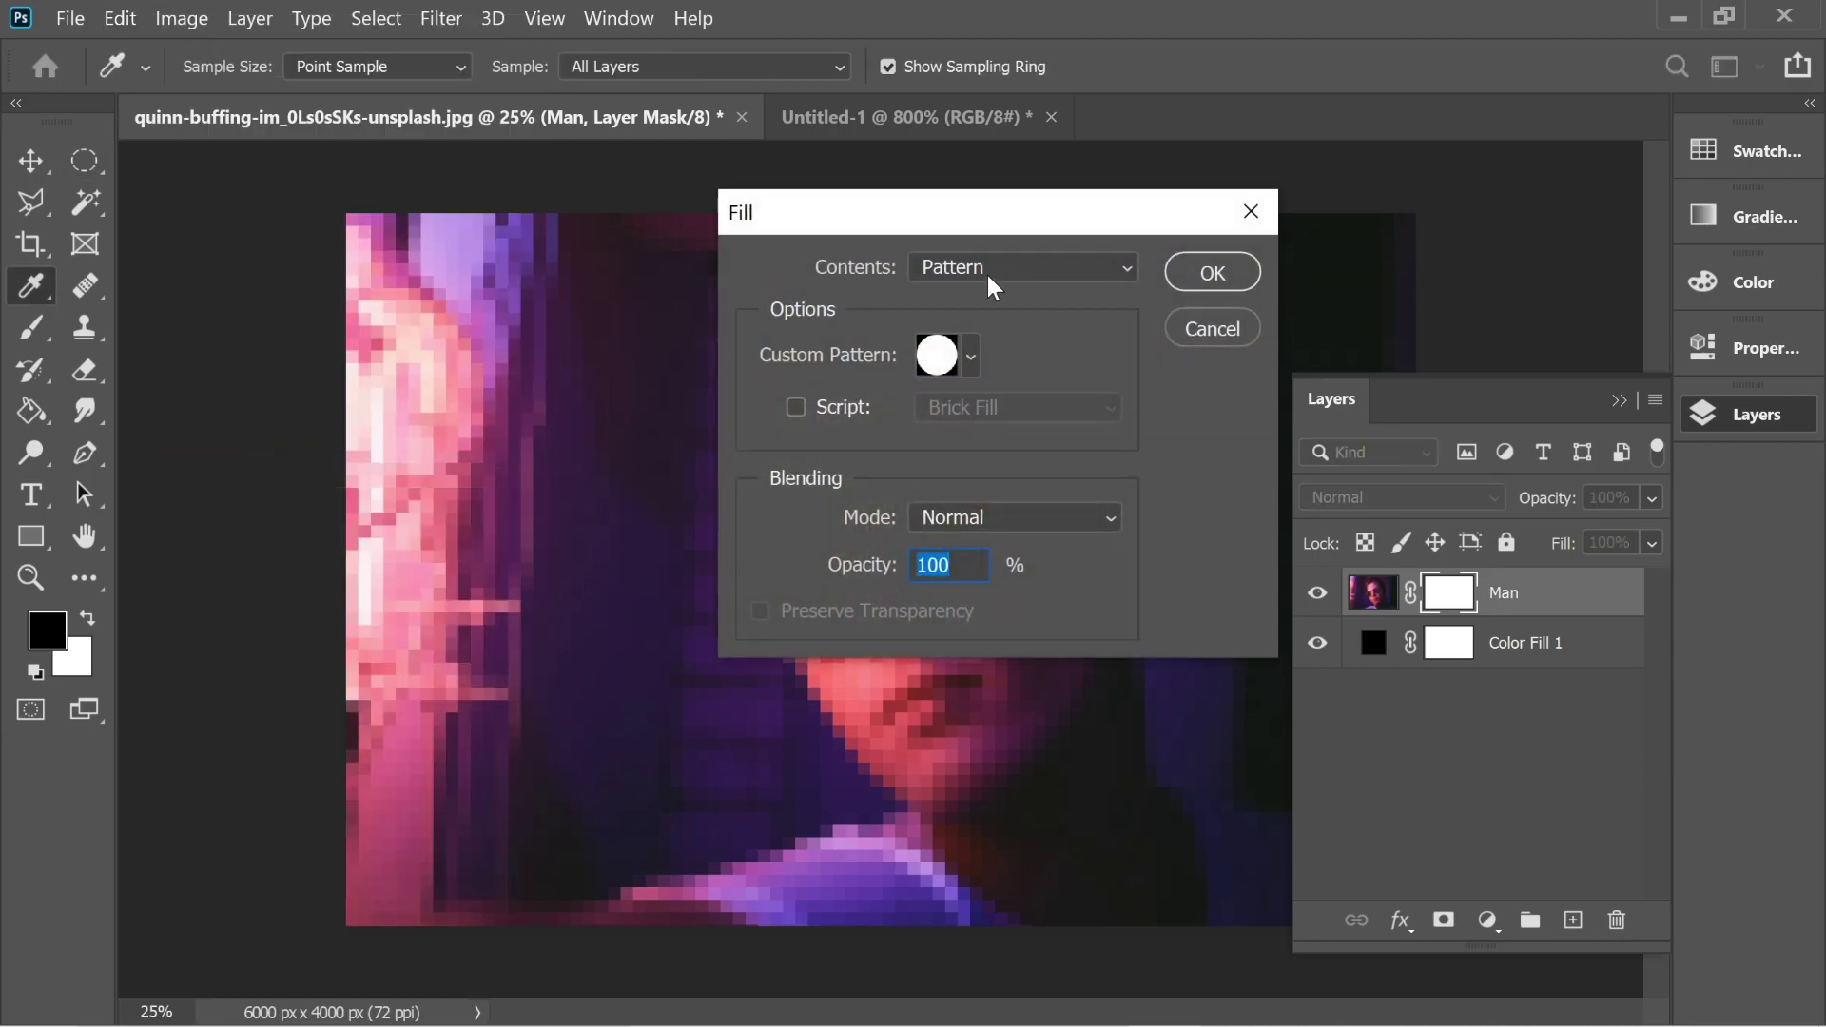
left_click(958, 267)
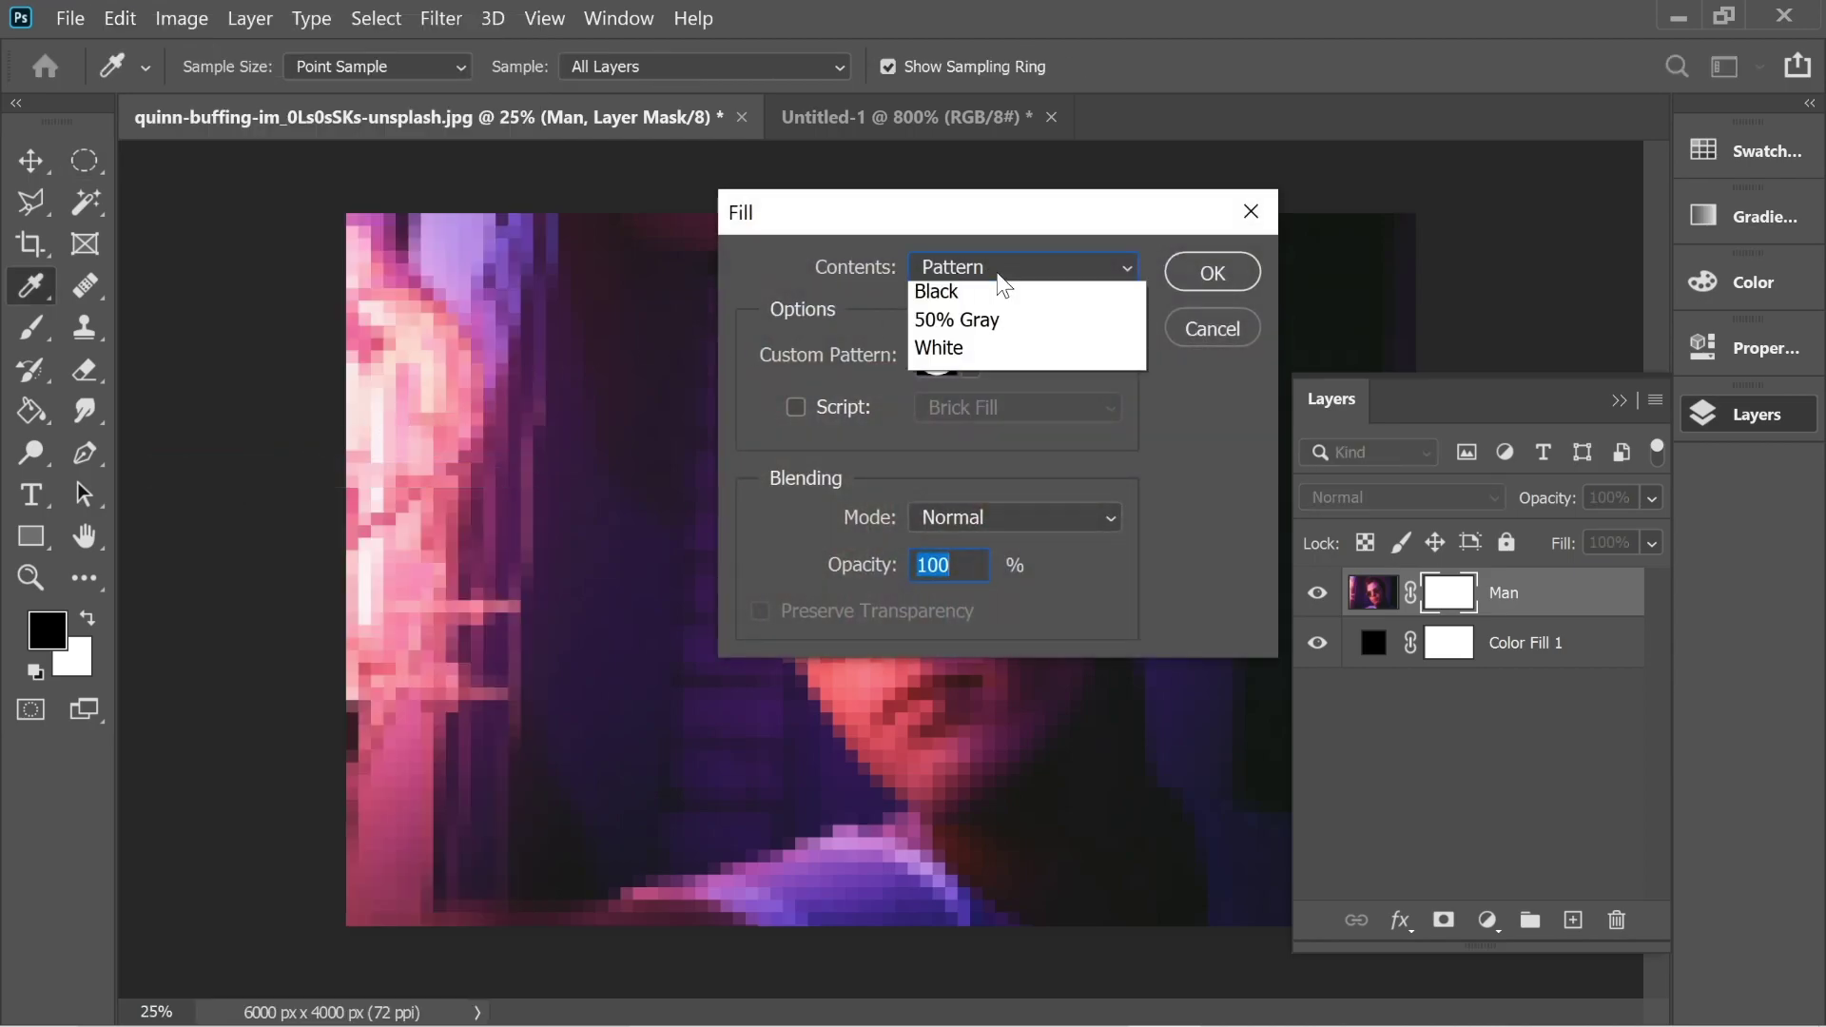
left_click(964, 423)
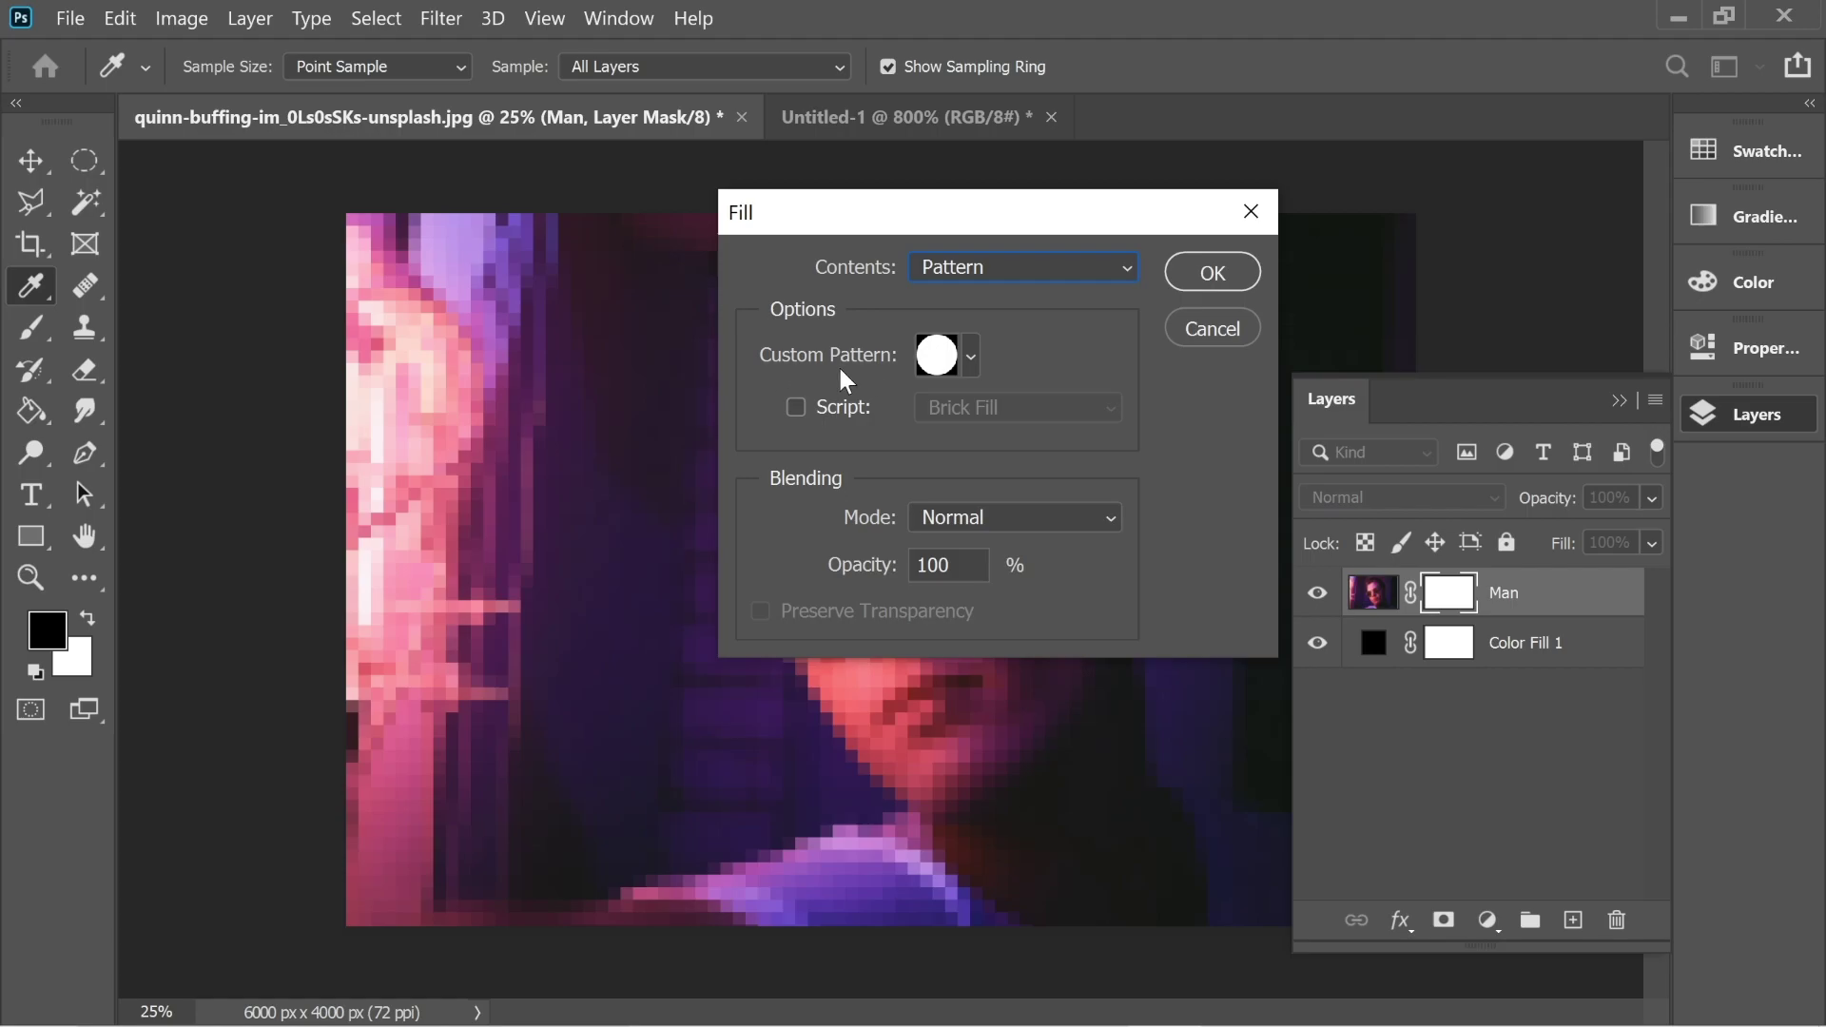
Step: Fill the mask with the new circle pattern, turning the portrait into round dots
left_click(972, 353)
scroll(1085, 491, "down", 2)
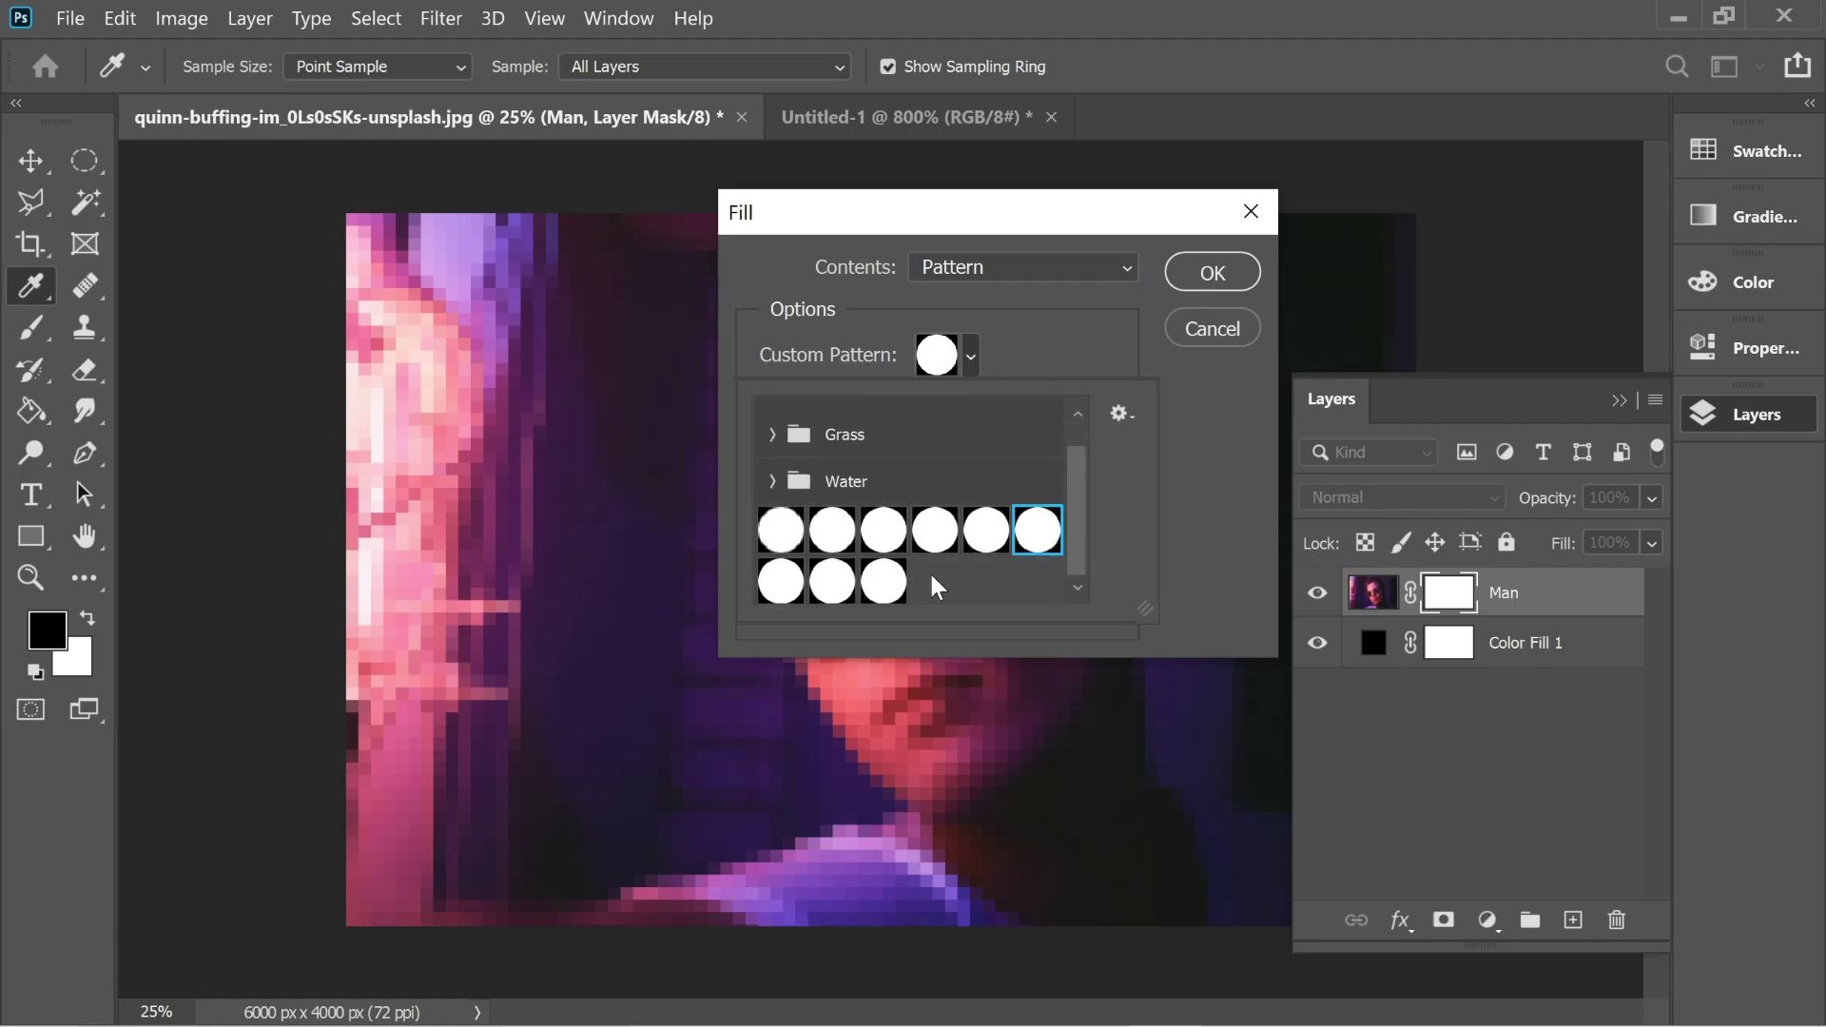
left_click(887, 578)
left_click(1125, 325)
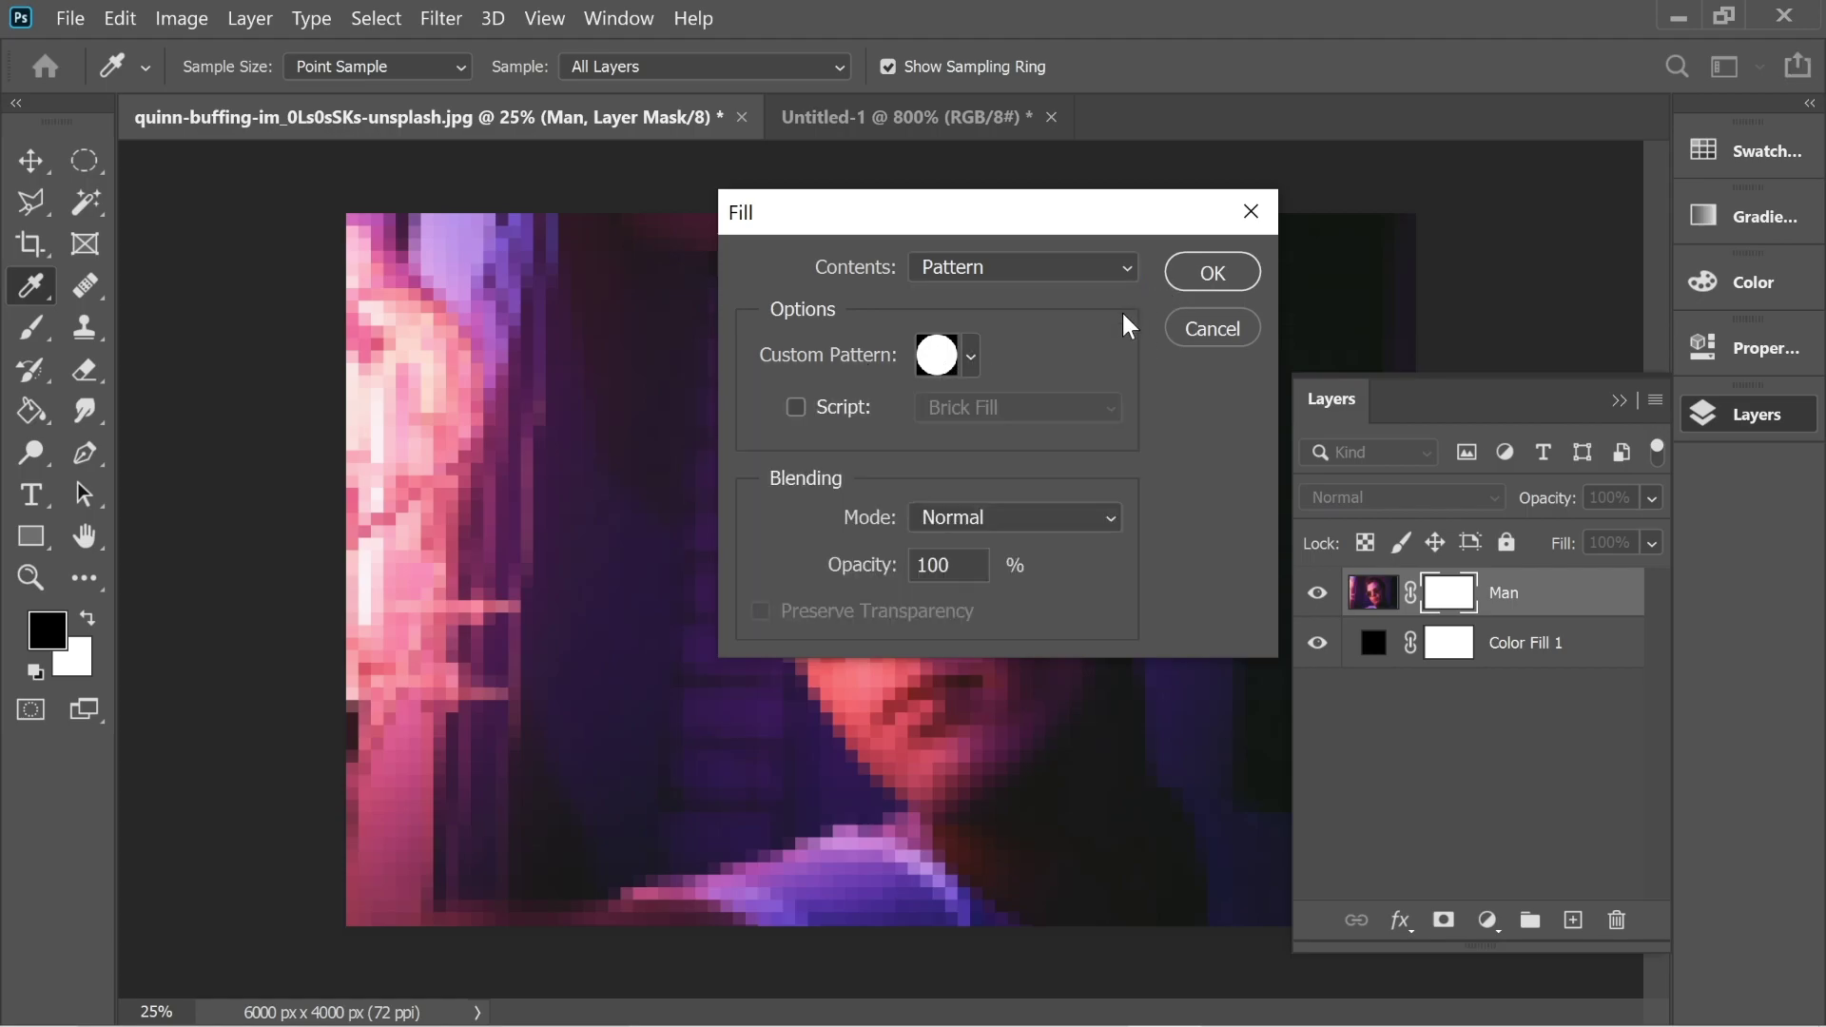
left_click(1202, 277)
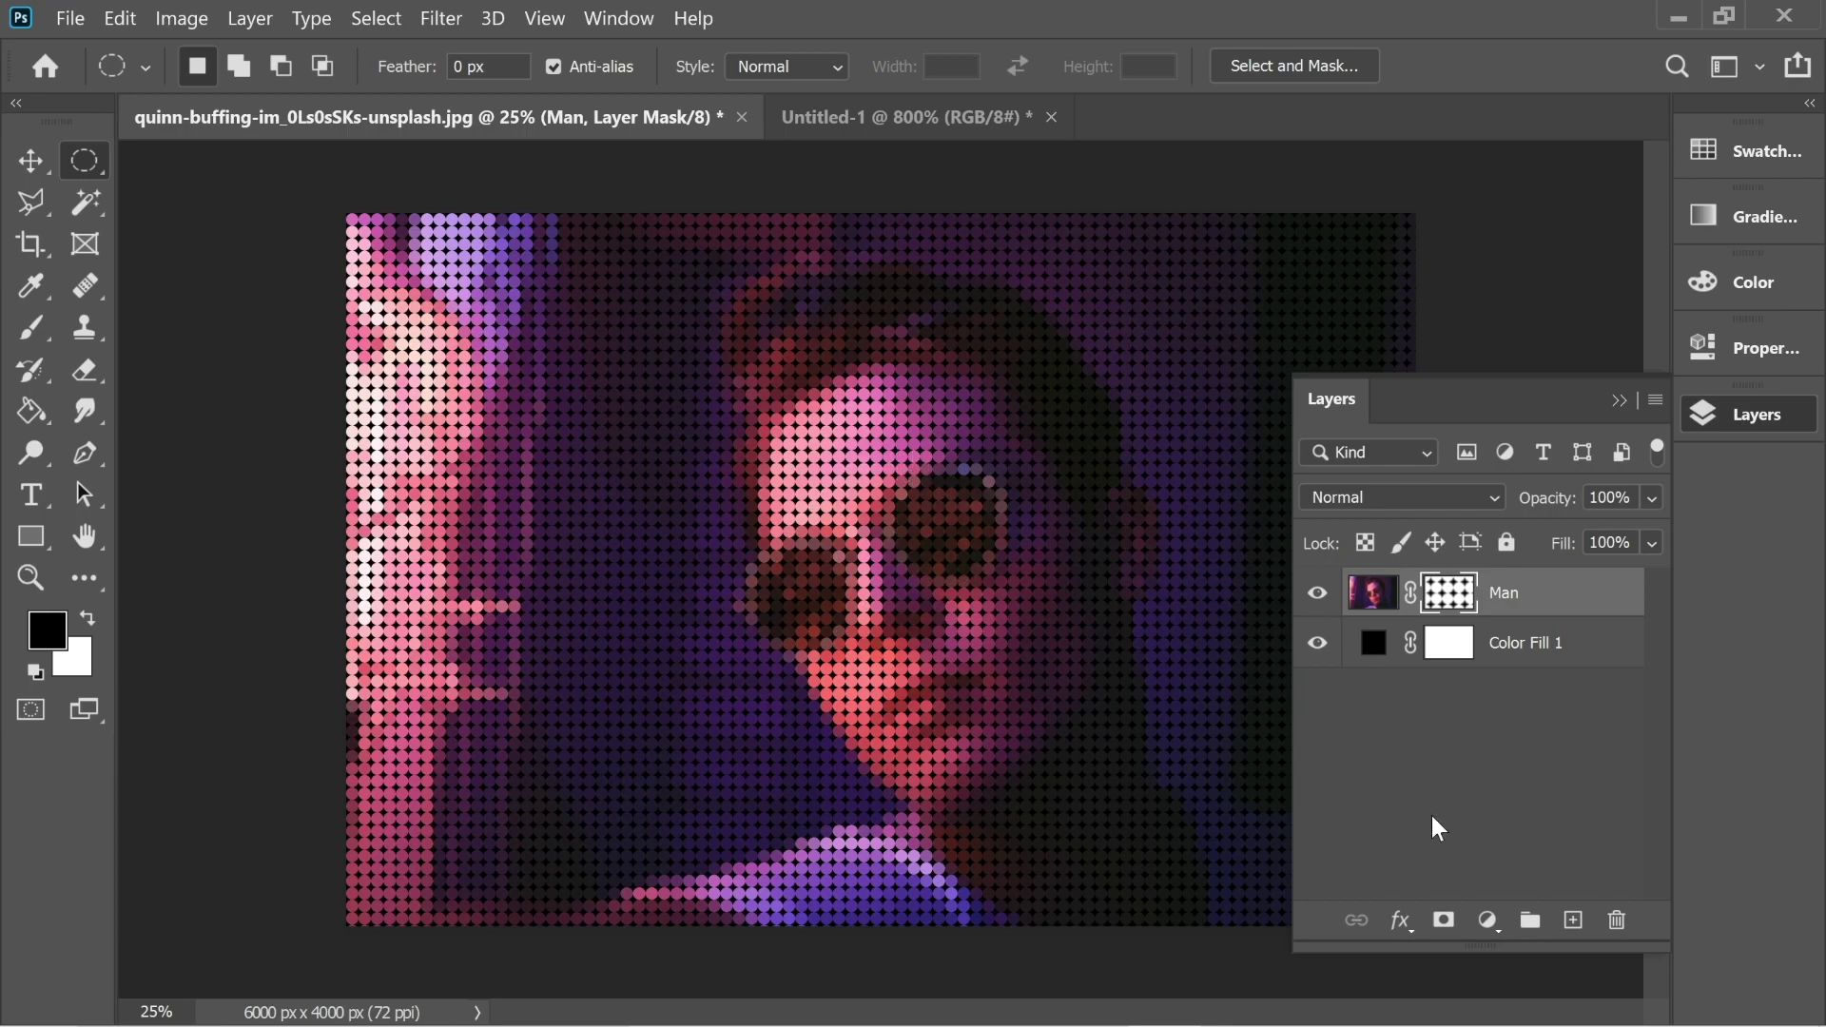
Step: Add a 3 px inside Stroke effect to the Man layer after previewing other widths
left_click(1405, 921)
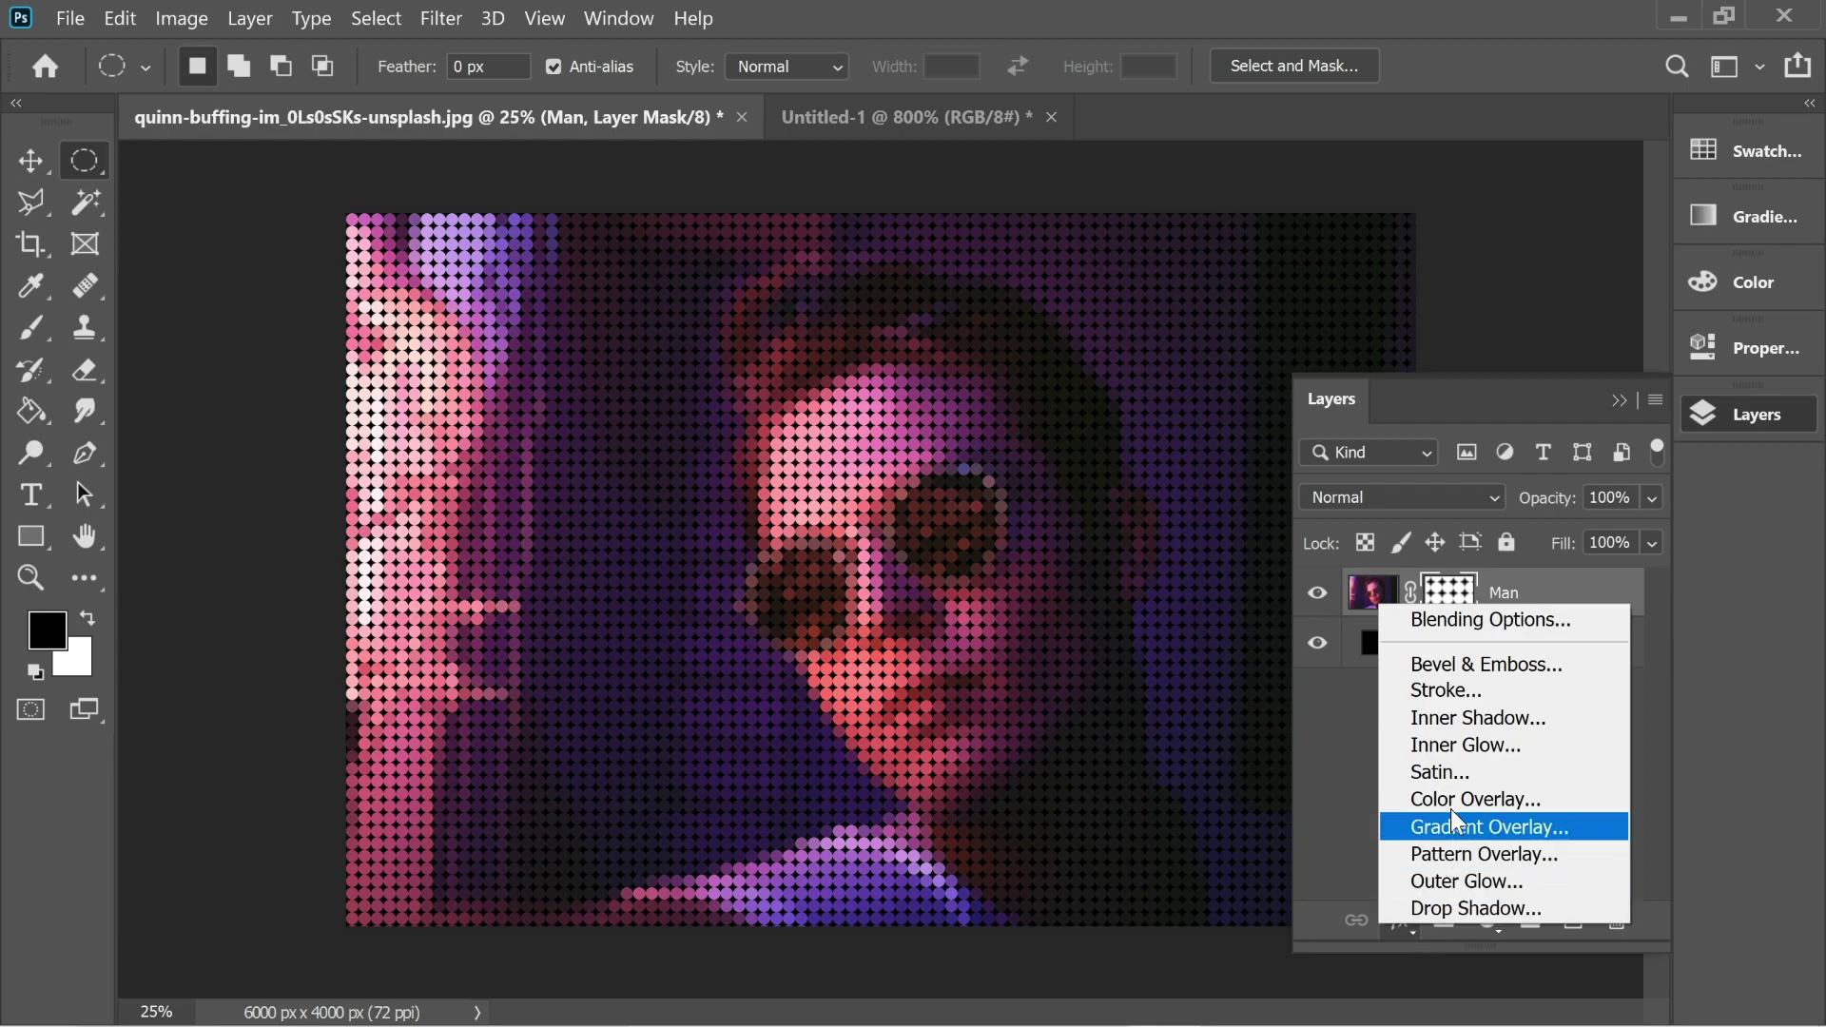
left_click(1445, 693)
left_click_drag(1150, 292, 985, 623)
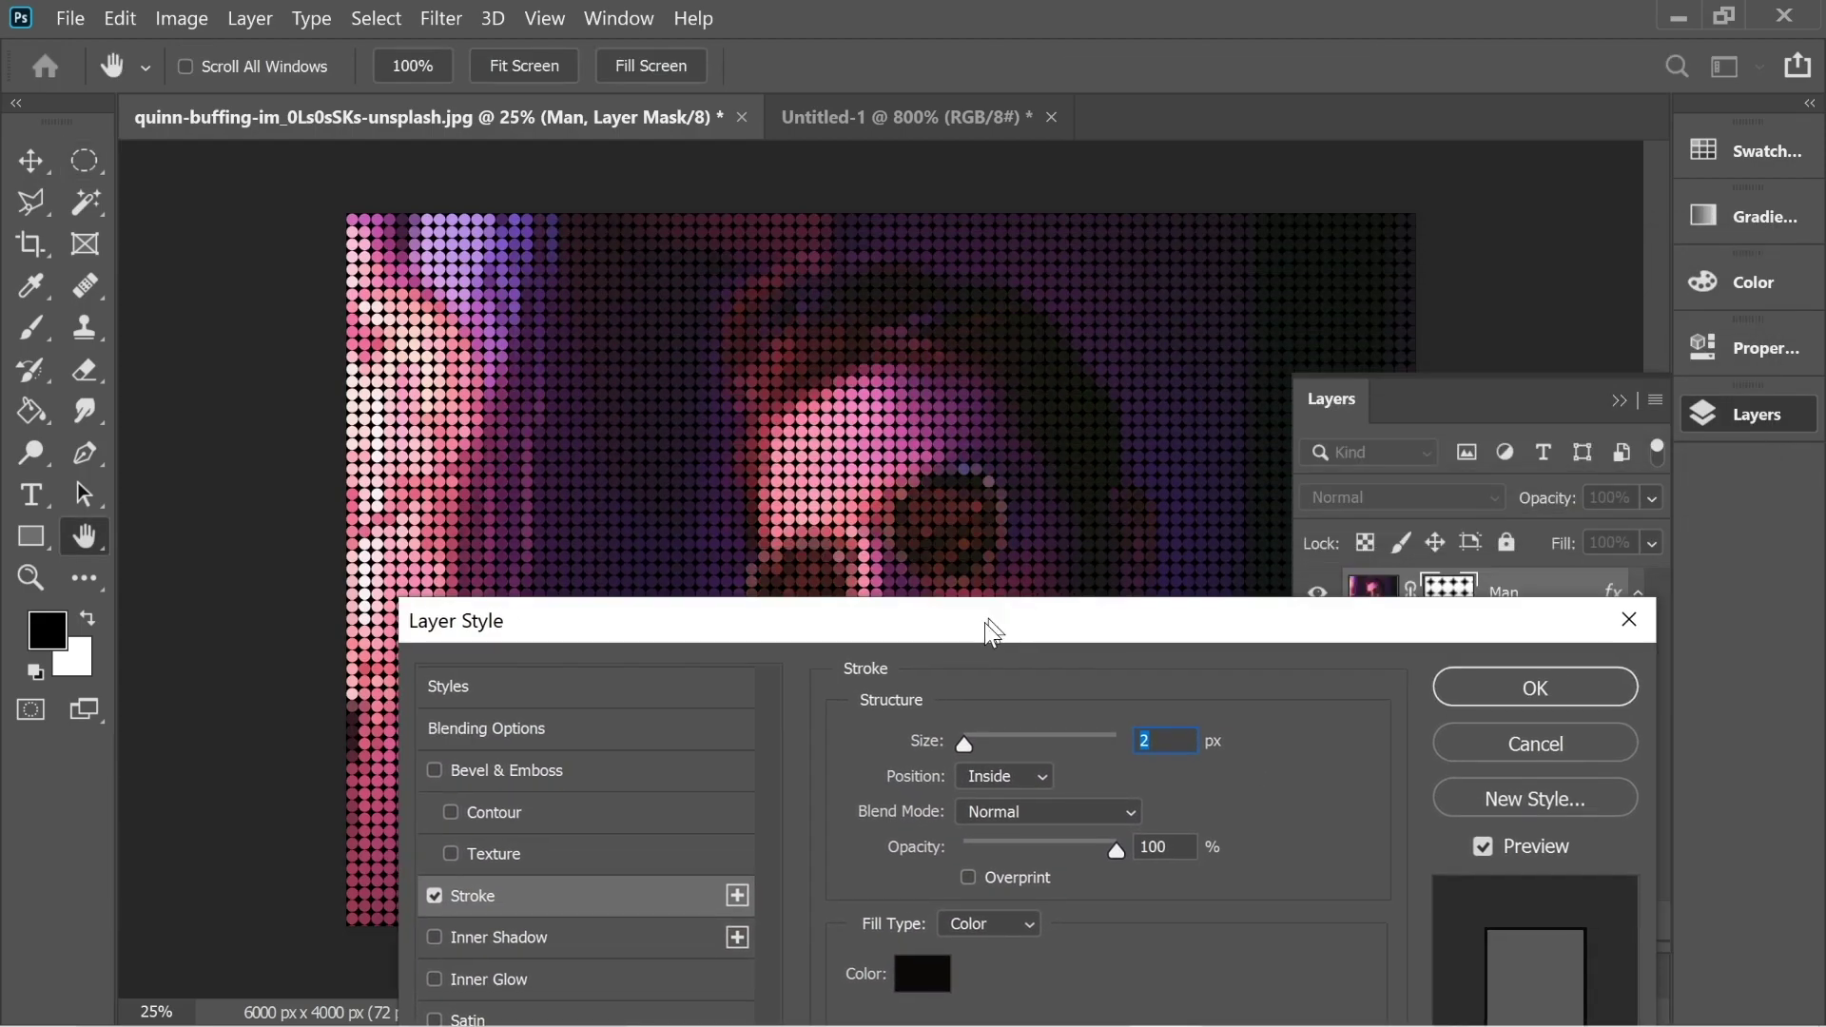
mouse_move(928, 777)
left_mouse_down()
mouse_move(953, 777)
mouse_move(927, 778)
left_mouse_up()
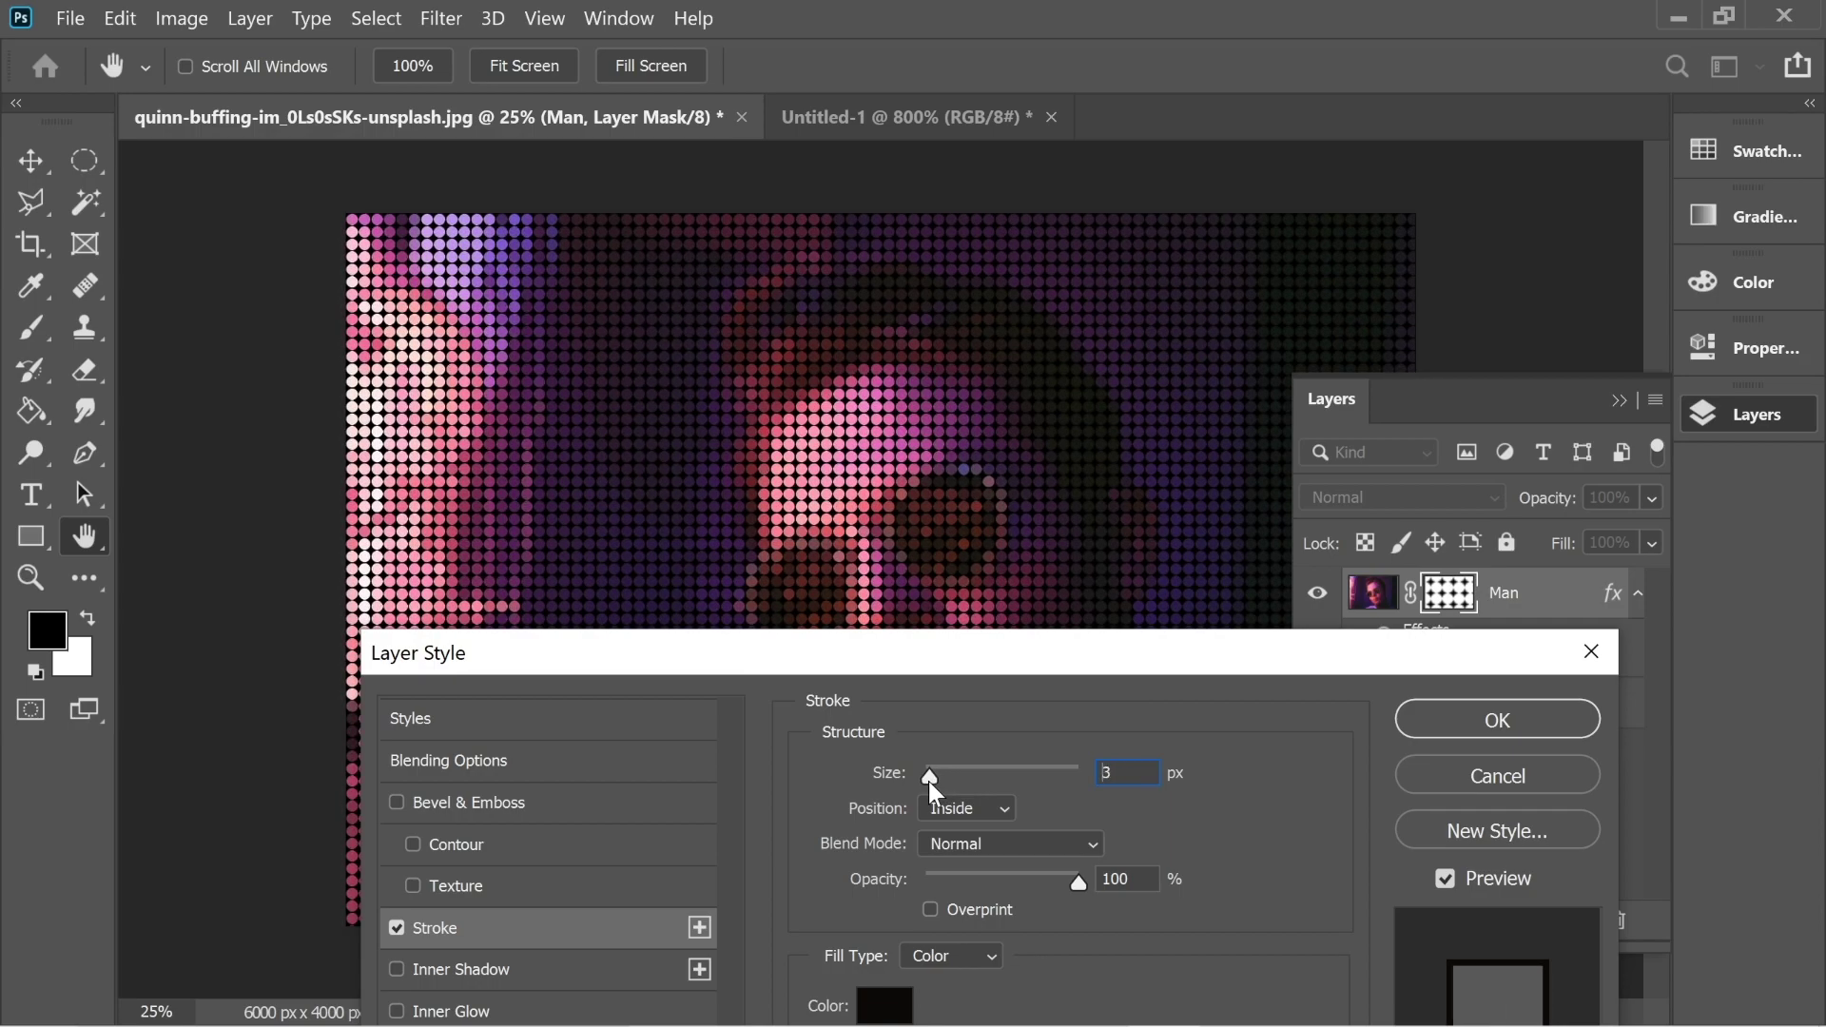
left_click_drag(927, 781, 925, 783)
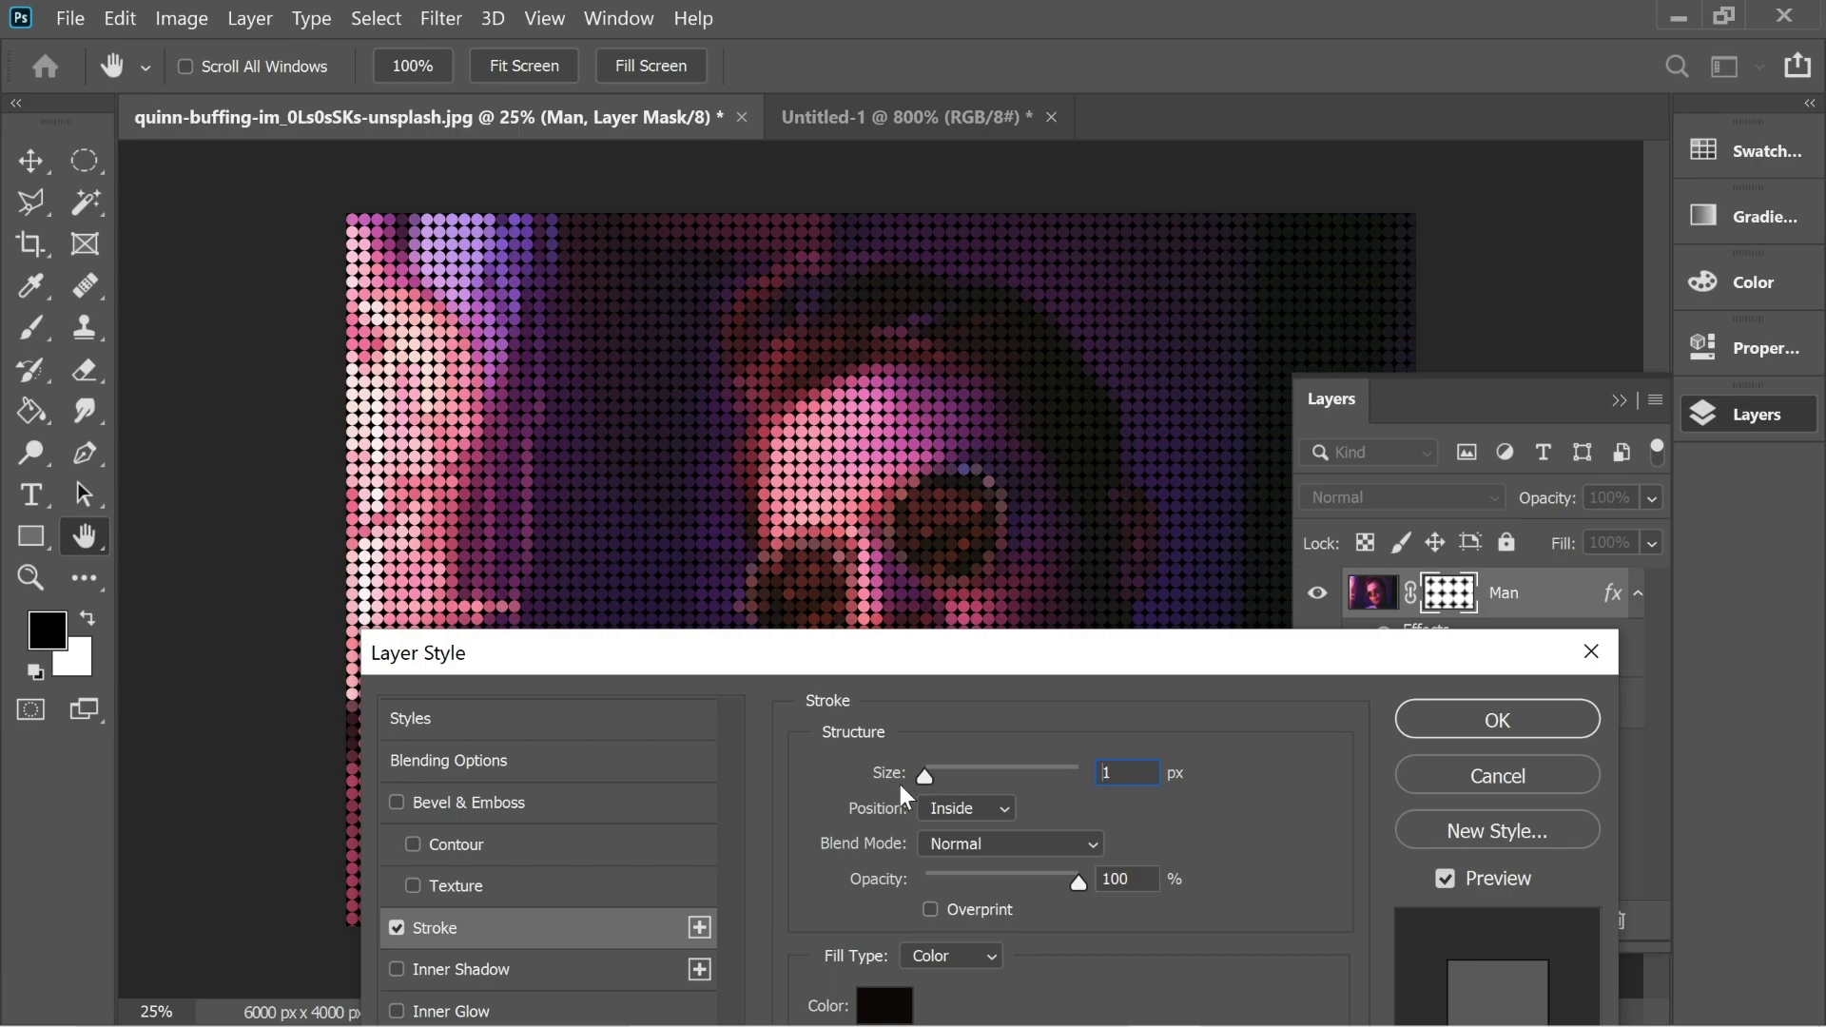
left_click_drag(924, 778, 928, 778)
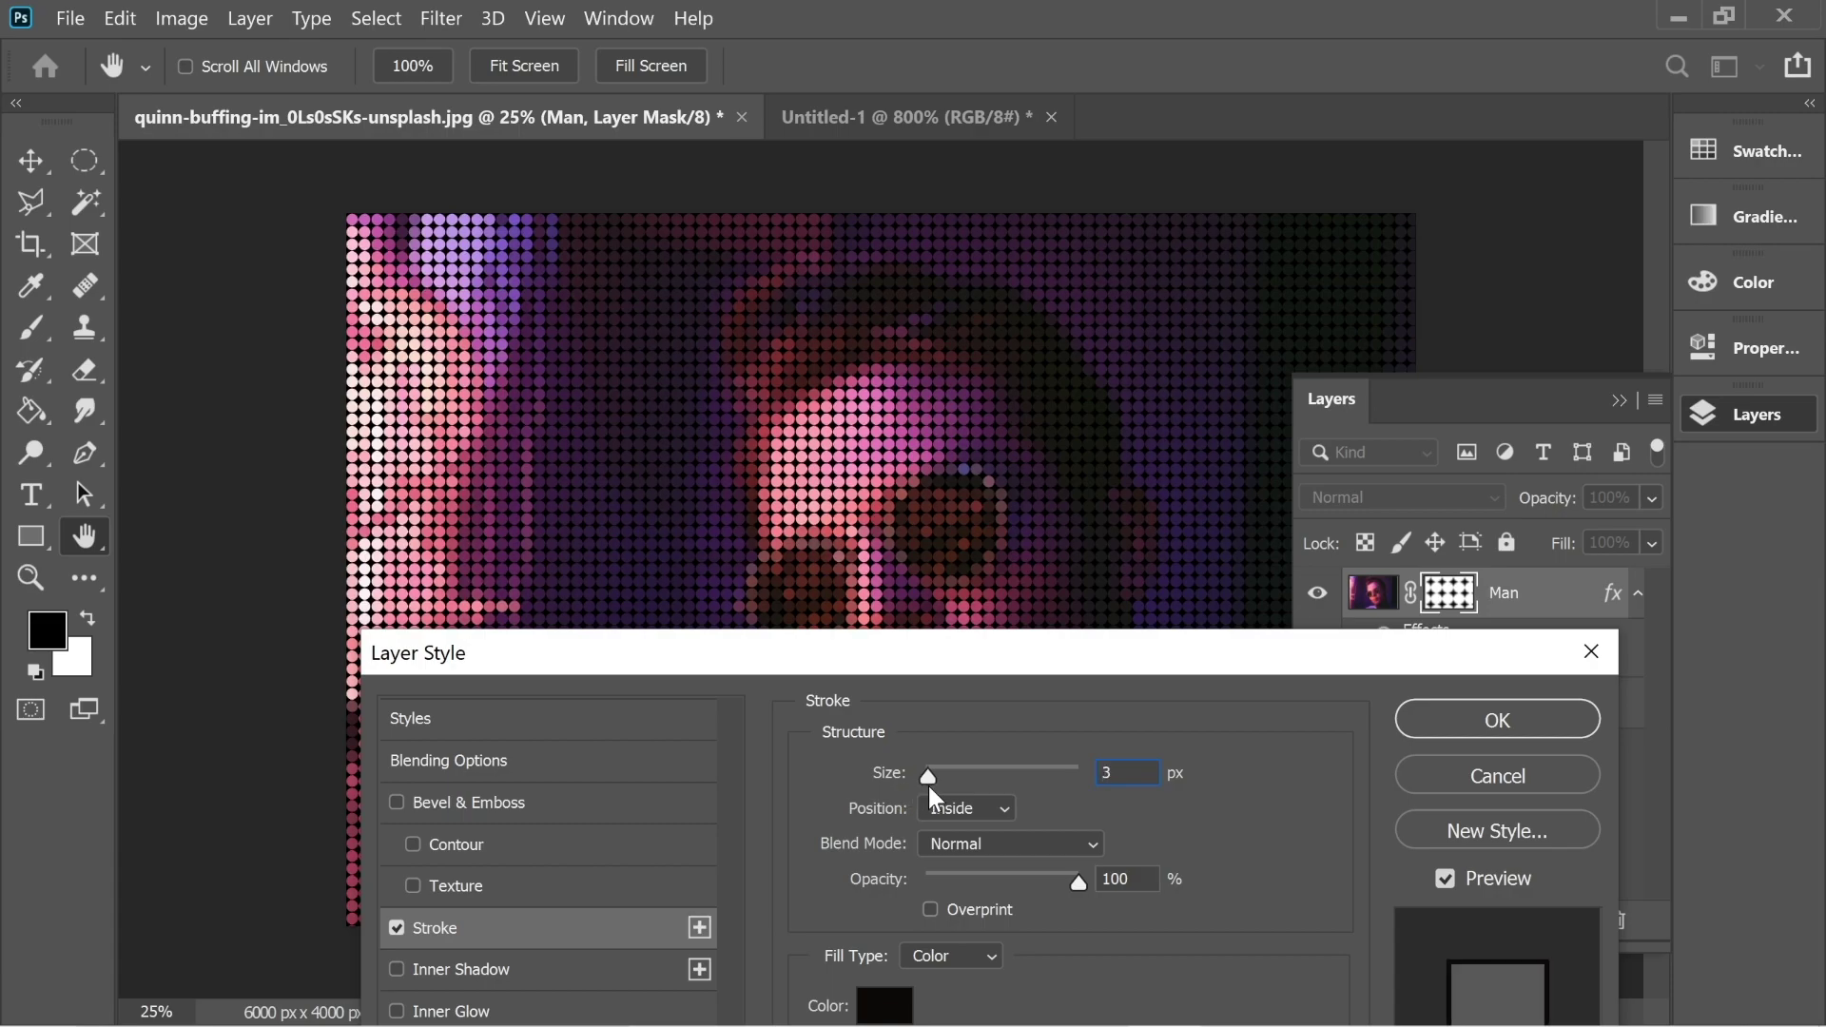
left_click(1462, 720)
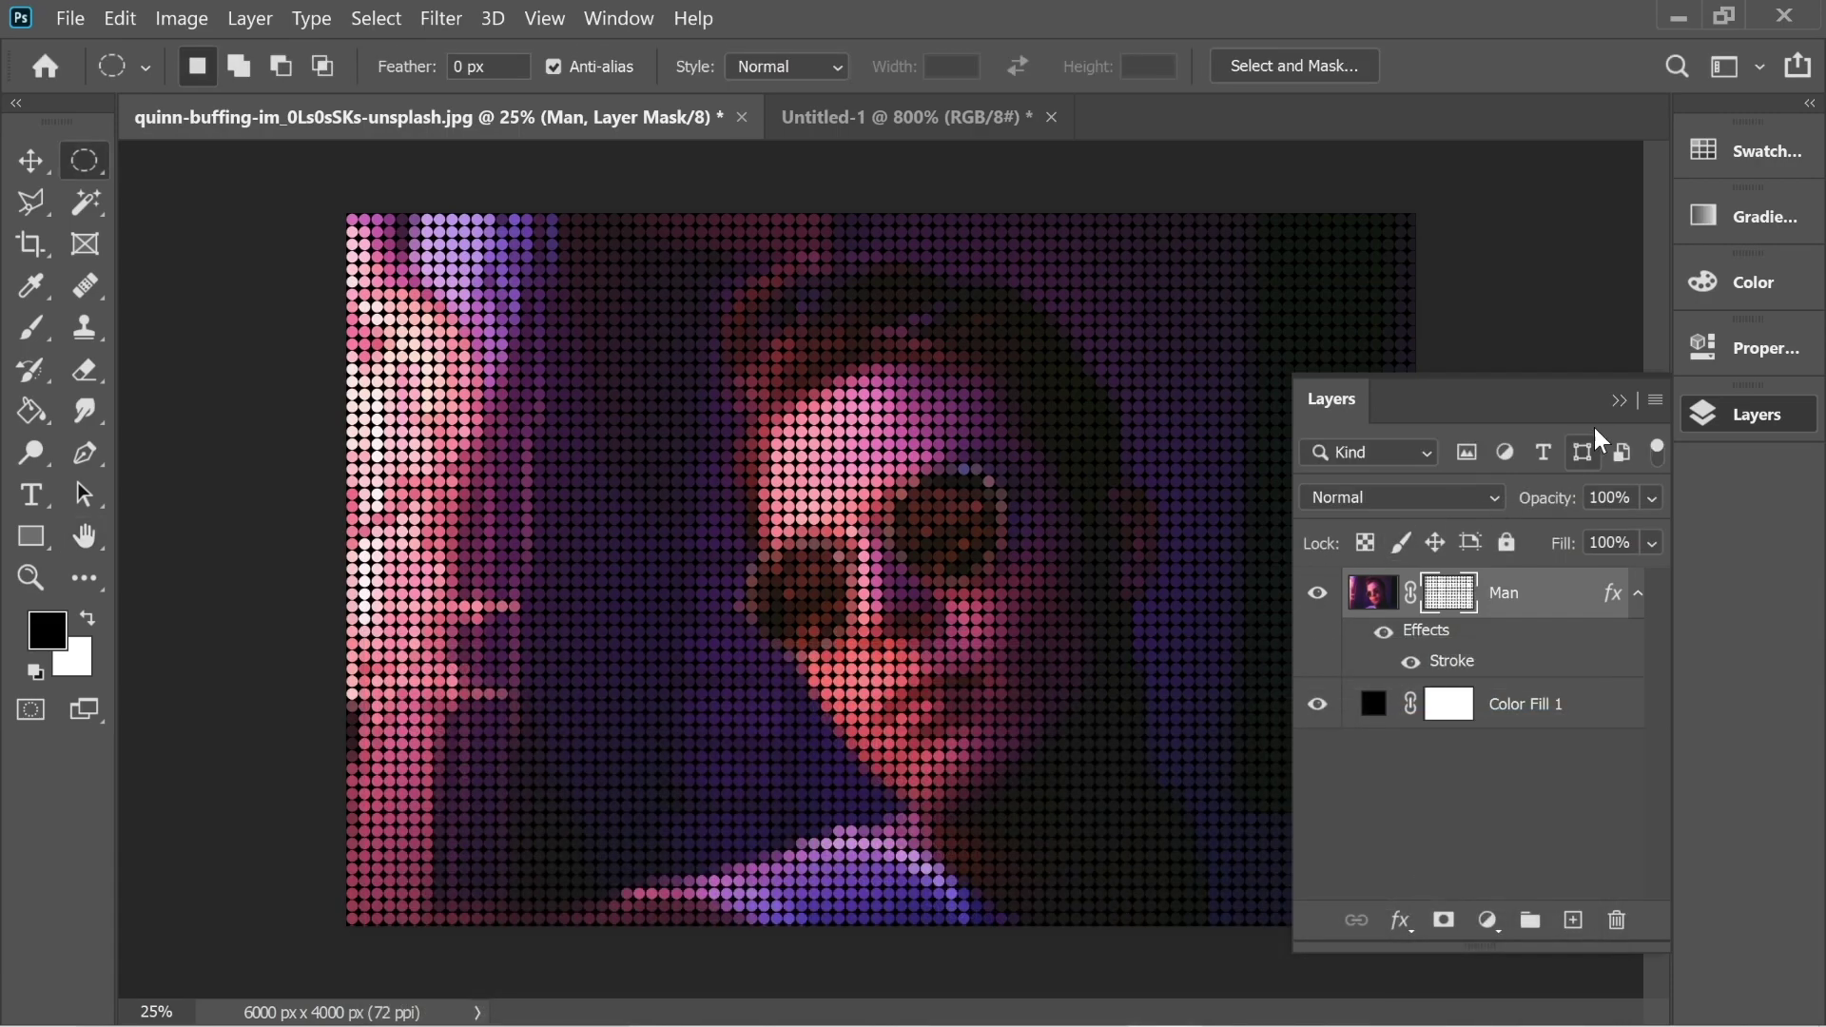